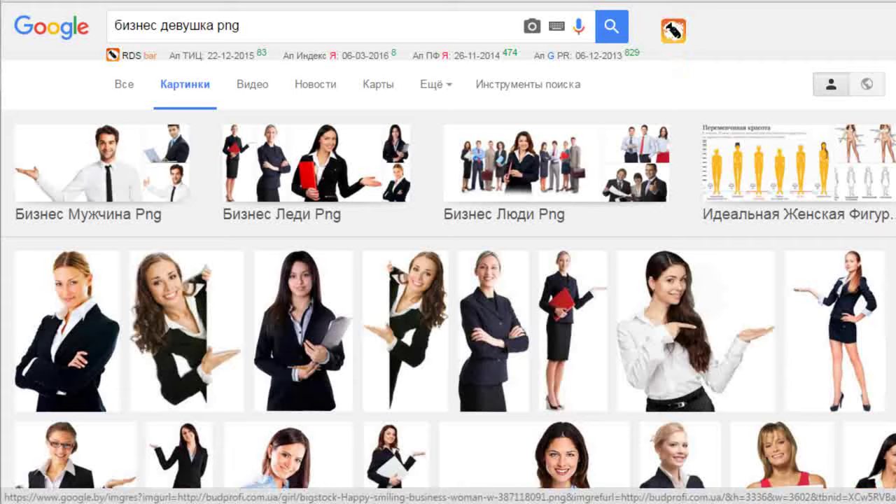
Step: Scroll further down through the business-woman image results
{"action": "scroll", "coordinate": [406, 441], "scroll_direction": "down", "scroll_amount": 2}
{"action": "scroll", "coordinate": [406, 442], "scroll_direction": "down", "scroll_amount": 1}
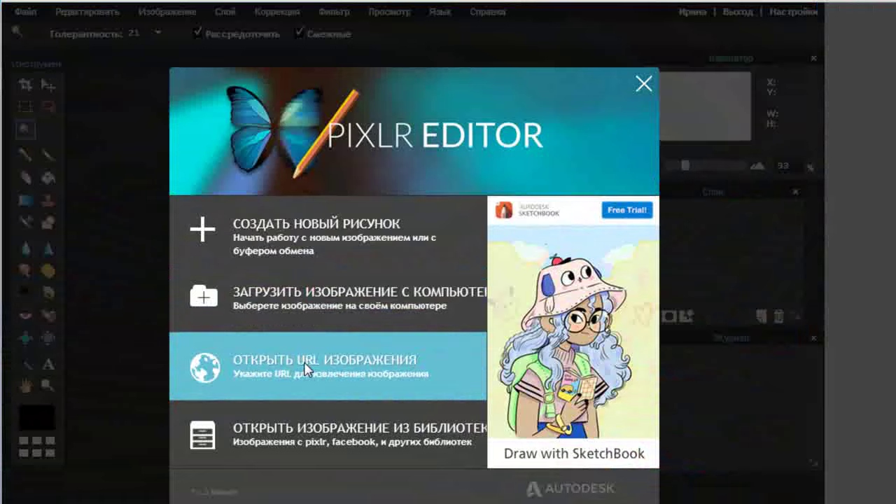
Step: Open the orange-purple wave background from its pasted image URL
{"action": "left_click", "coordinate": [306, 369]}
{"action": "key", "text": "ctrl+v"}
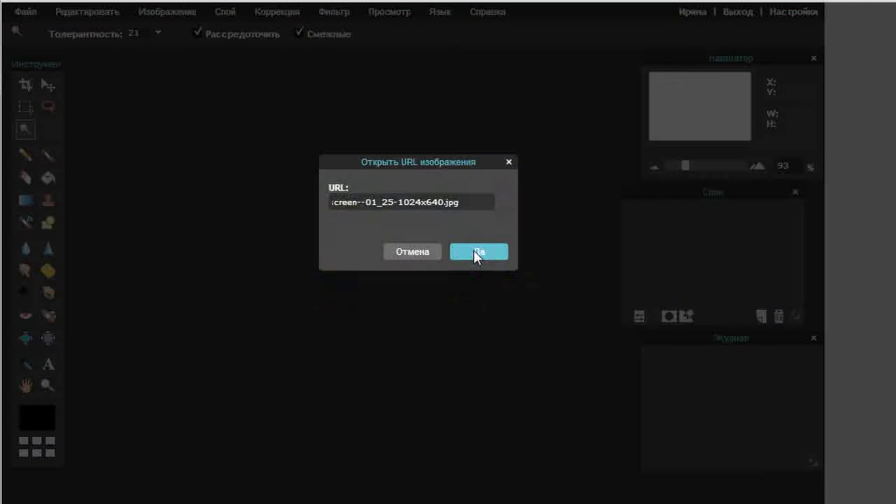
{"action": "left_click", "coordinate": [473, 250]}
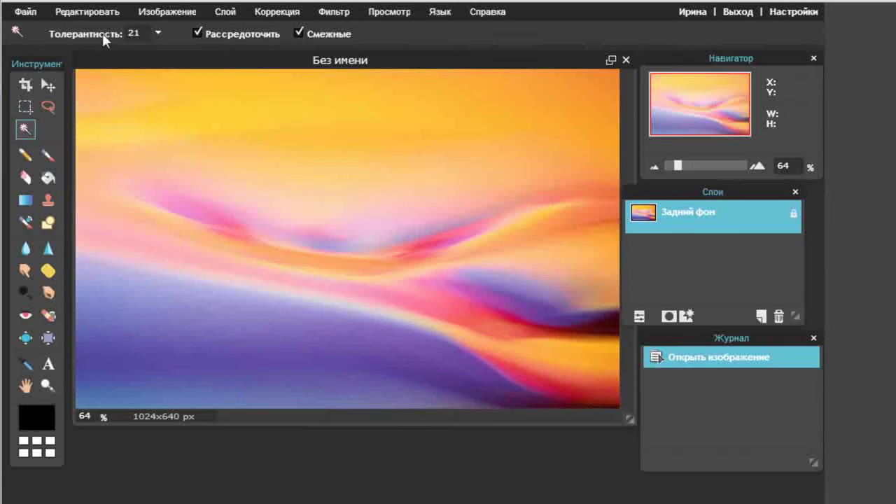
Step: Free-transform the background into a squashed band at the canvas bottom and apply it
{"action": "left_click", "coordinate": [93, 11]}
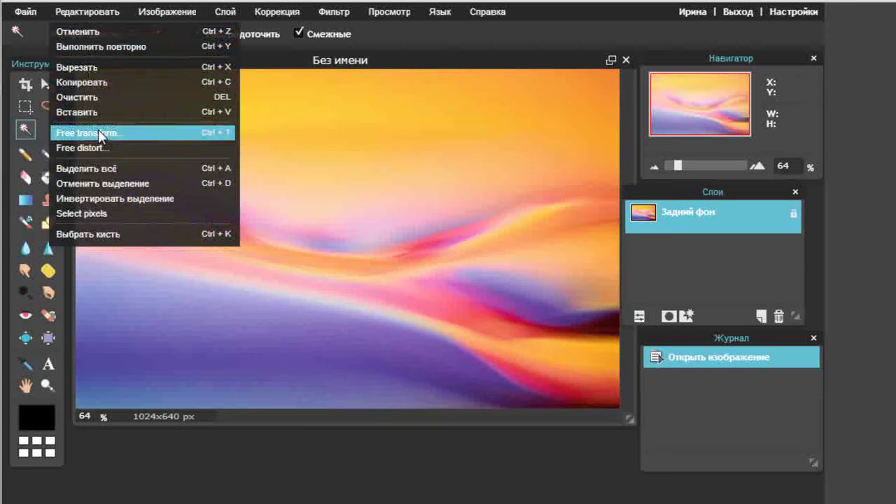
{"action": "left_click", "coordinate": [101, 133]}
{"action": "mouse_move", "coordinate": [76, 70]}
{"action": "left_mouse_down"}
{"action": "mouse_move", "coordinate": [87, 96]}
{"action": "mouse_move", "coordinate": [72, 151]}
{"action": "left_mouse_up"}
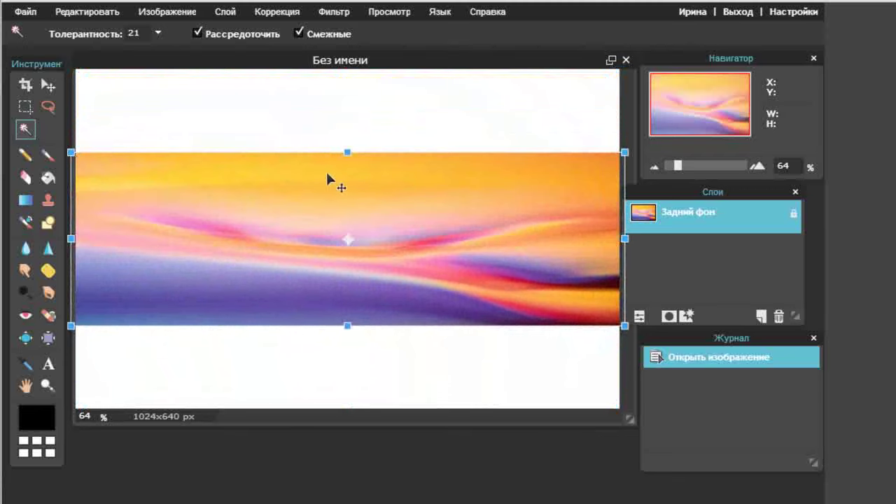
{"action": "mouse_move", "coordinate": [327, 179]}
{"action": "left_mouse_down"}
{"action": "mouse_move", "coordinate": [332, 262]}
{"action": "mouse_move", "coordinate": [326, 256]}
{"action": "mouse_move", "coordinate": [336, 259]}
{"action": "left_mouse_up"}
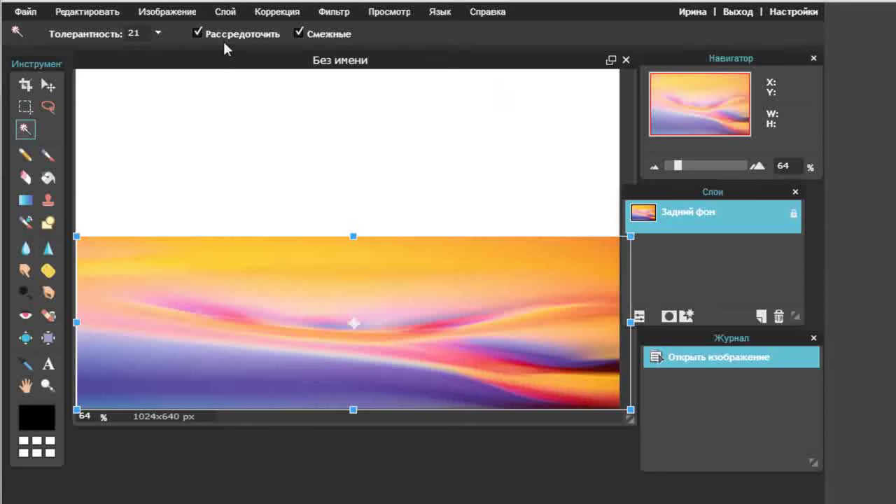
{"action": "left_click", "coordinate": [225, 13]}
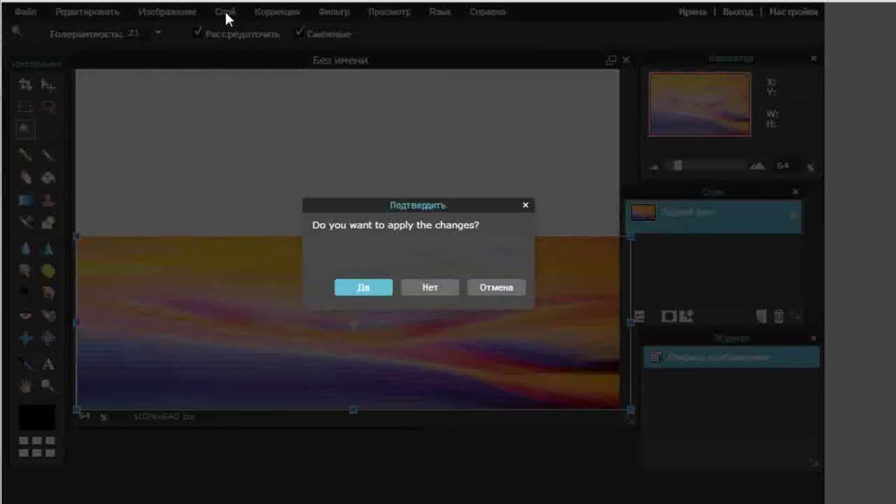
{"action": "left_click", "coordinate": [362, 288]}
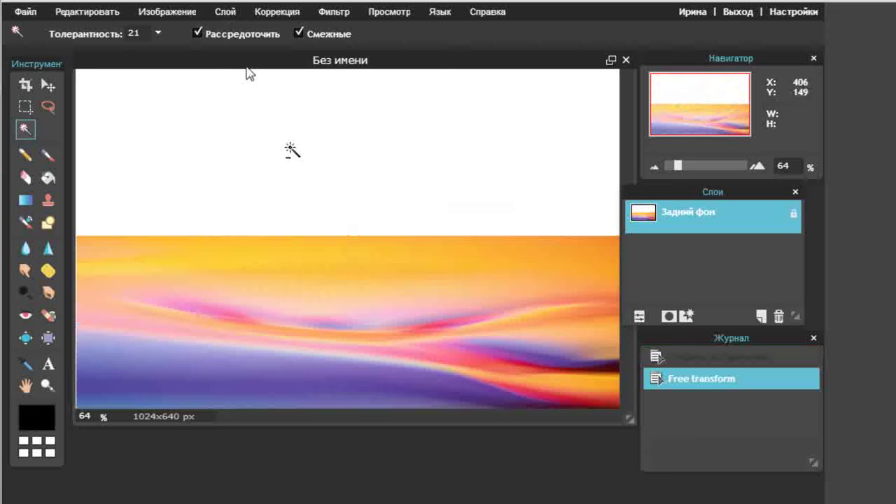
Step: Add the 'девушка' library image as a new layer
{"action": "left_click", "coordinate": [225, 12]}
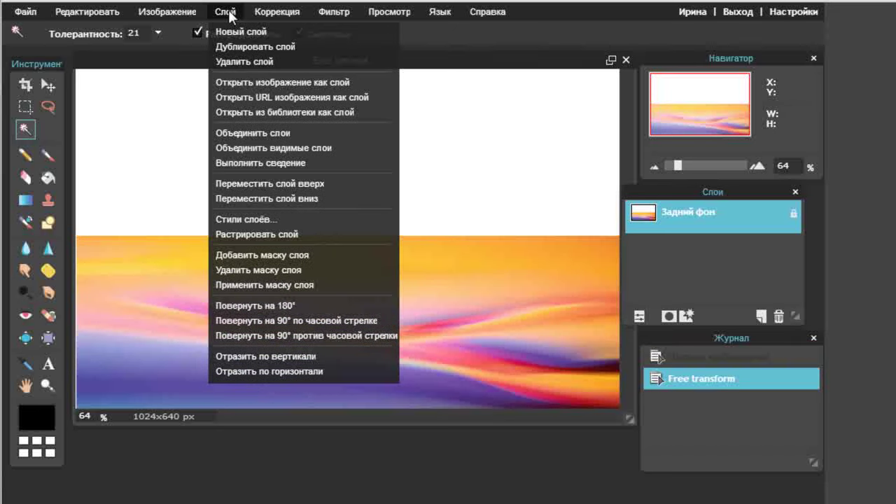
{"action": "left_click", "coordinate": [281, 112]}
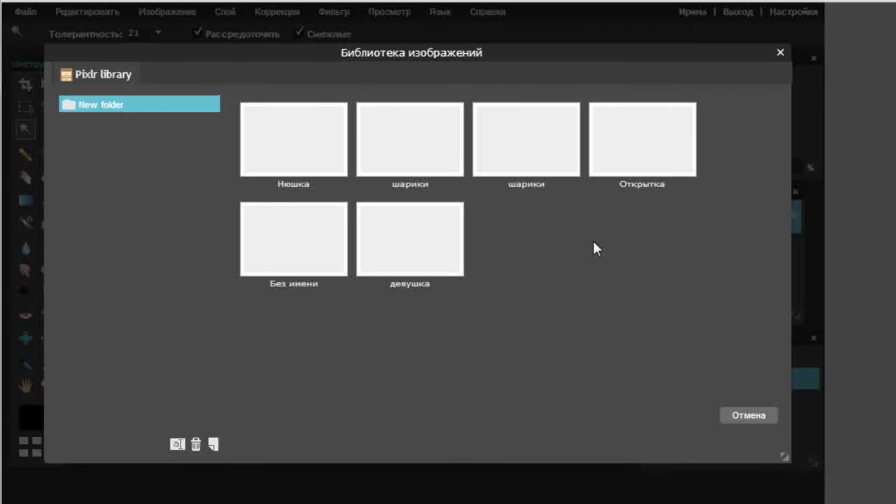
{"action": "double_click", "coordinate": [424, 252]}
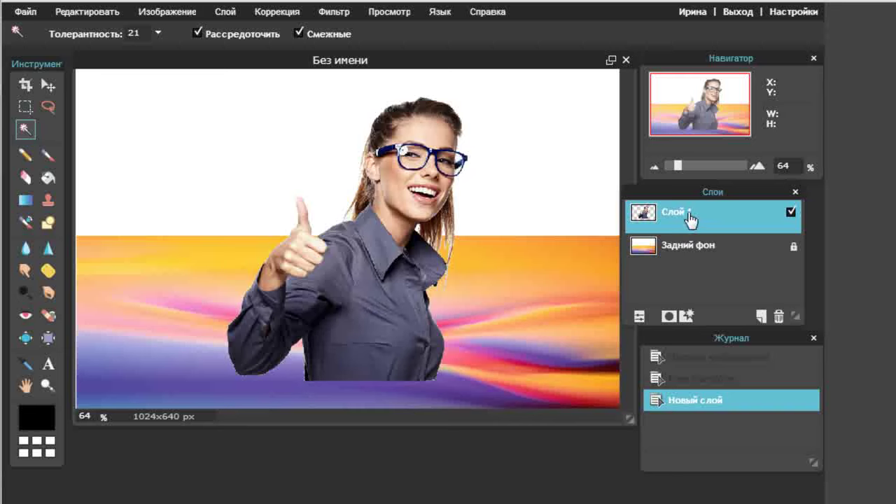
Step: Rename the new layer to 'девушка'
{"action": "double_click", "coordinate": [690, 219]}
{"action": "type", "text": "девушка"}
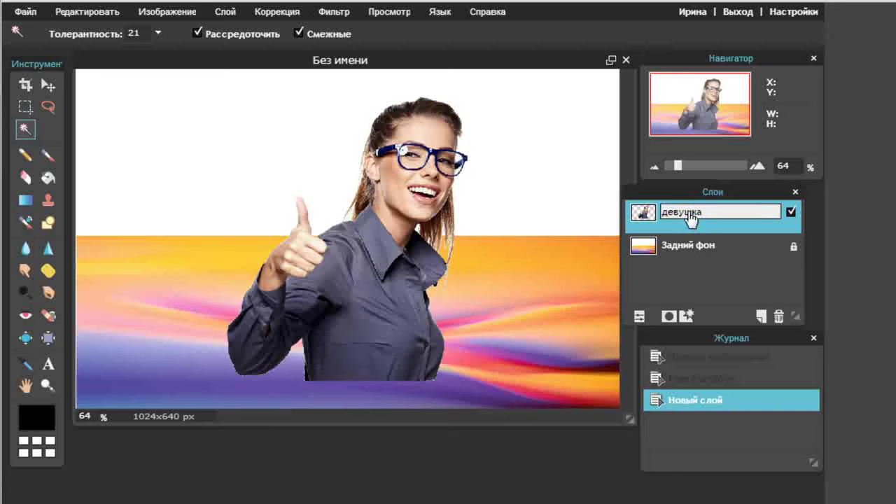
{"action": "key", "text": "Return"}
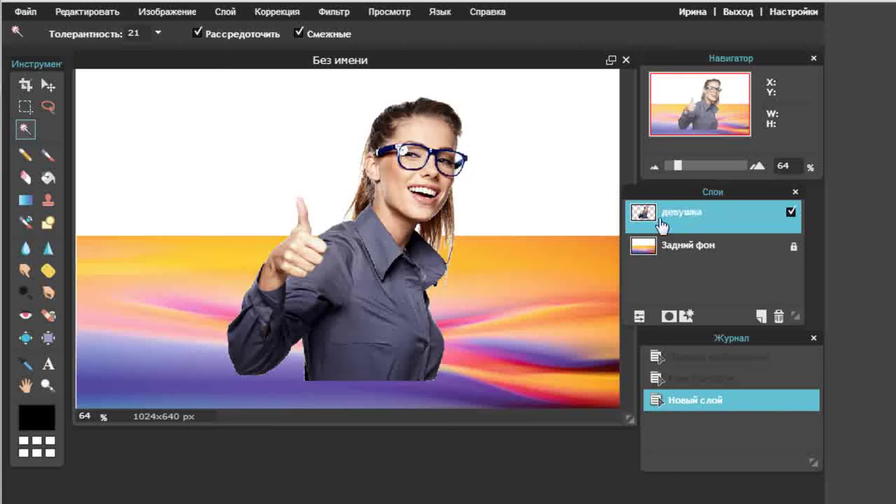
Step: Move the woman to the top-left and shrink her with Free transform
{"action": "left_click", "coordinate": [47, 84]}
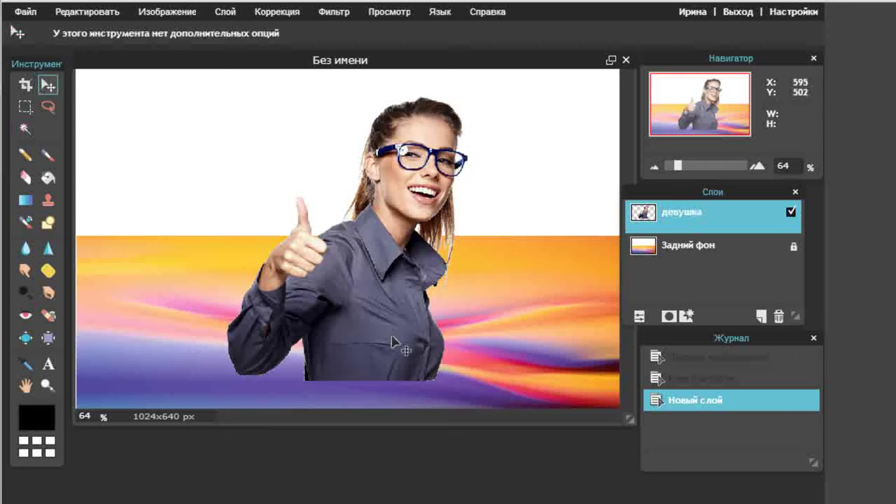
{"action": "left_click_drag", "start_coordinate": [392, 341], "coordinate": [271, 310]}
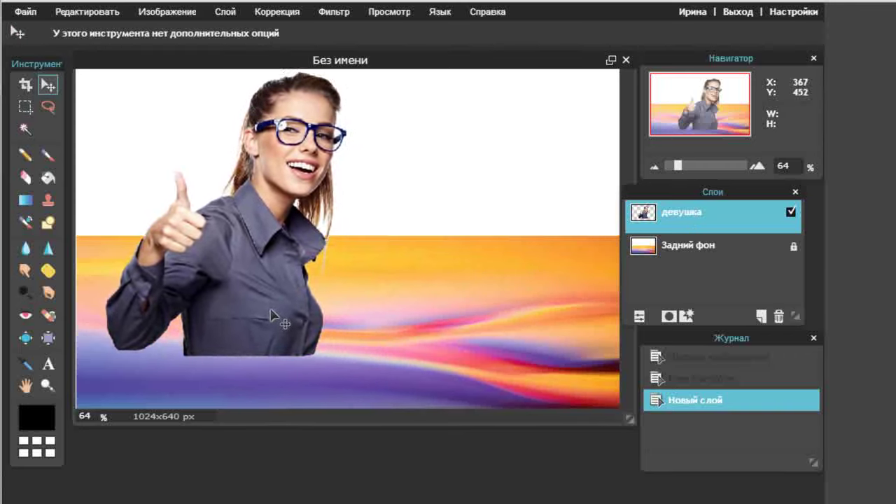
{"action": "left_click_drag", "start_coordinate": [271, 310], "coordinate": [247, 161]}
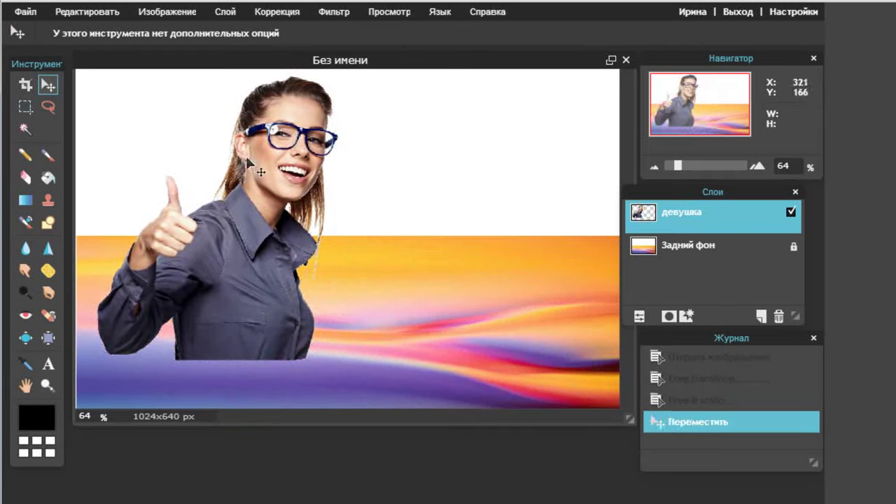
{"action": "left_click", "coordinate": [81, 11]}
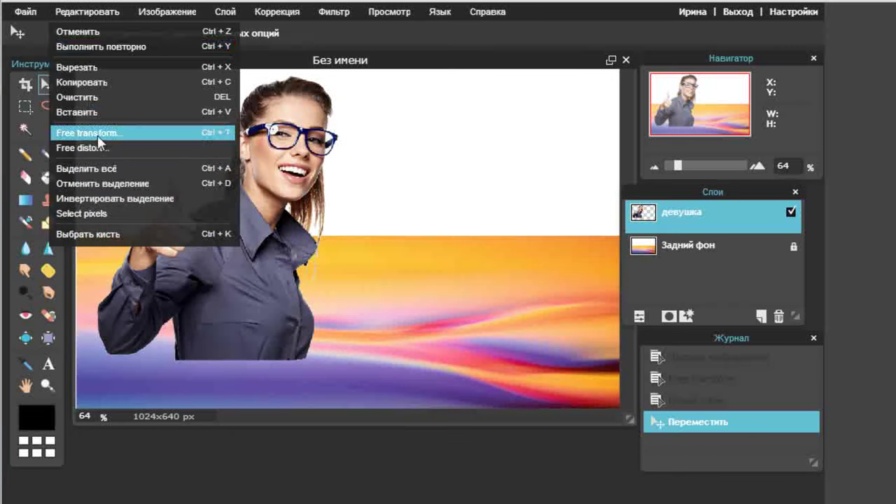
{"action": "left_click", "coordinate": [98, 136]}
{"action": "left_click_drag", "start_coordinate": [337, 358], "coordinate": [306, 319]}
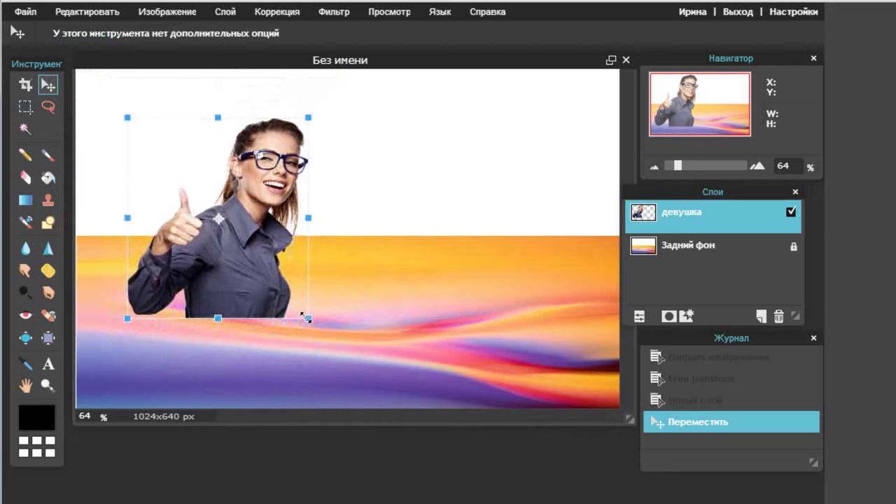
{"action": "left_click_drag", "start_coordinate": [234, 279], "coordinate": [188, 226]}
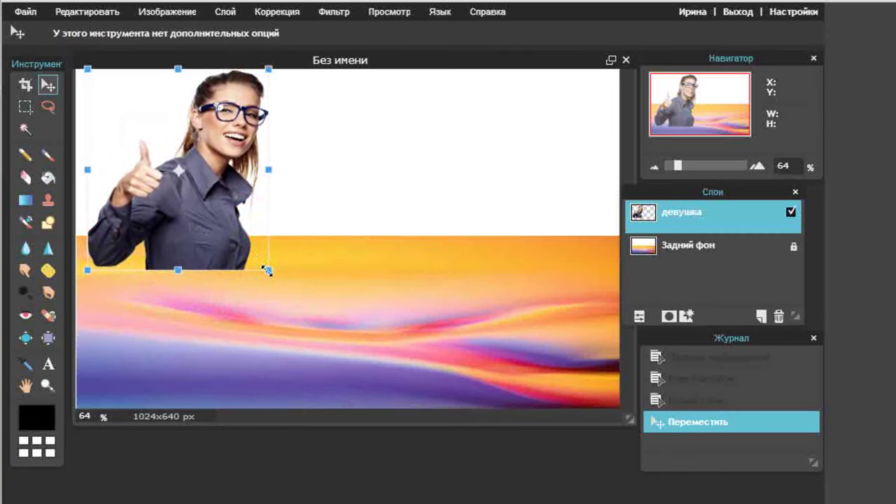
{"action": "left_click_drag", "start_coordinate": [205, 232], "coordinate": [208, 241]}
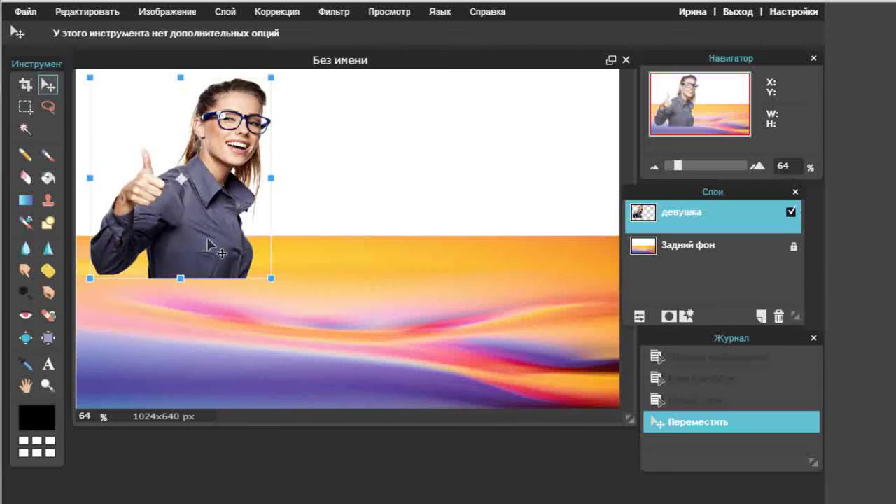
{"action": "left_click", "coordinate": [353, 280]}
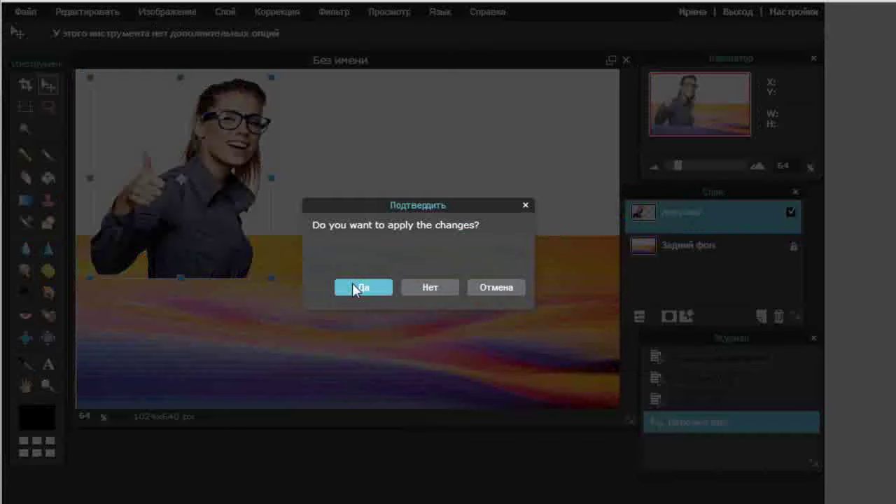
{"action": "left_click", "coordinate": [354, 286]}
Step: Free-transform the Задний фон background layer, squeezing the band slightly lower
{"action": "left_click", "coordinate": [752, 255]}
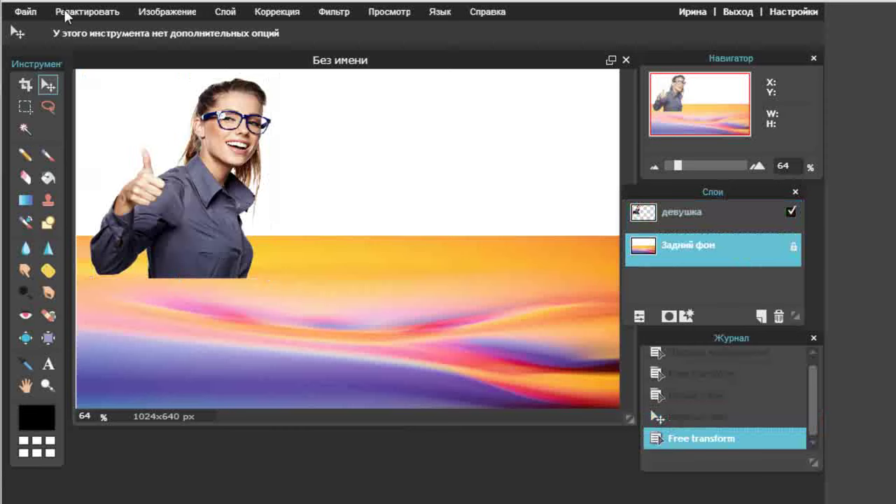
{"action": "left_click", "coordinate": [86, 11]}
{"action": "left_click", "coordinate": [82, 132]}
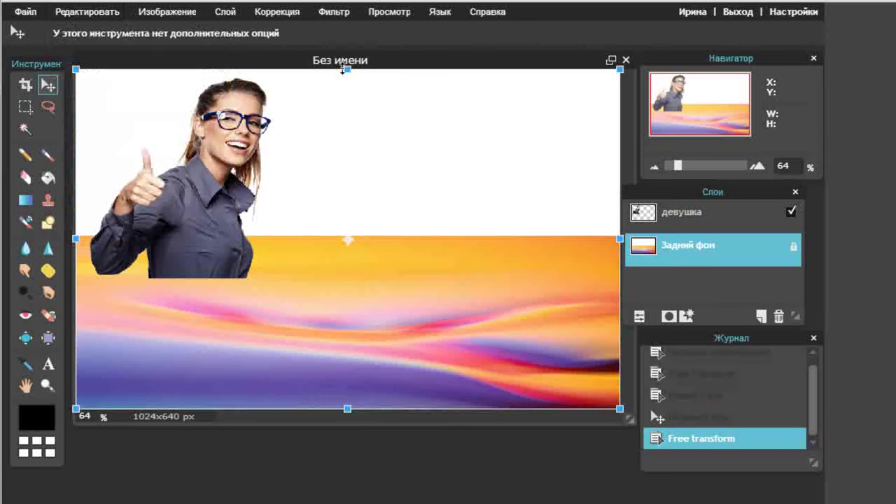
{"action": "left_click_drag", "start_coordinate": [343, 70], "coordinate": [345, 89]}
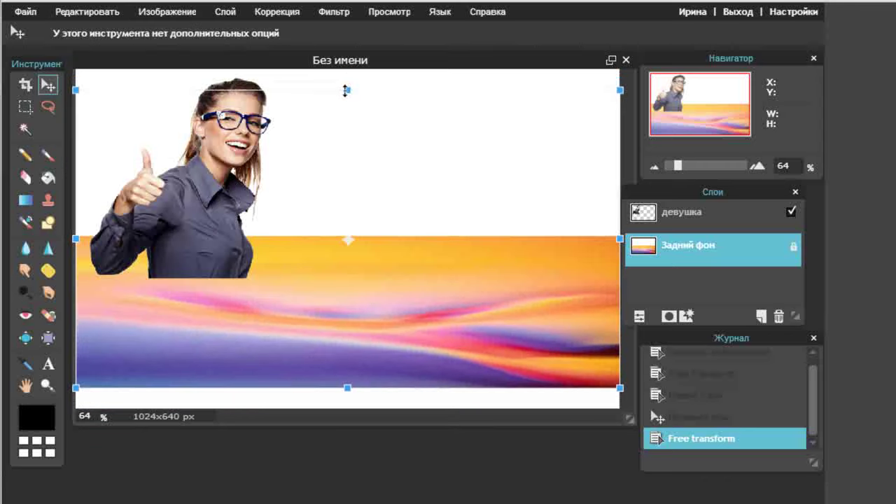
{"action": "left_click_drag", "start_coordinate": [372, 287], "coordinate": [370, 305]}
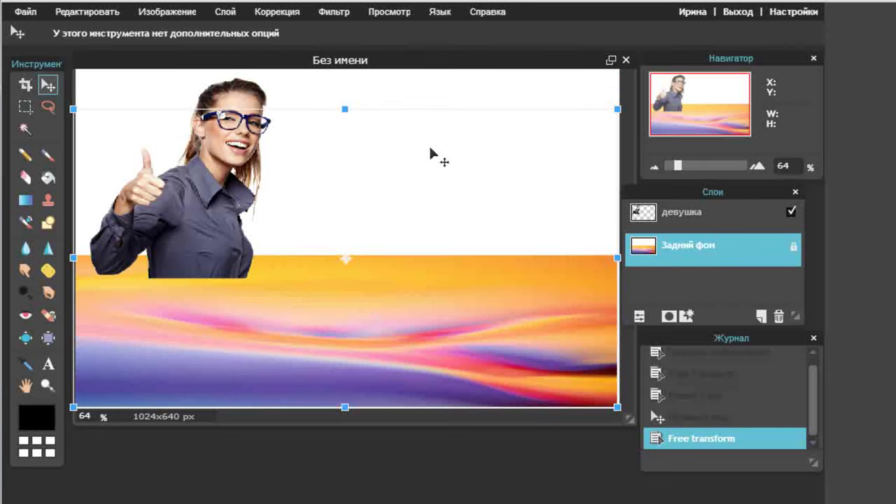
{"action": "left_click", "coordinate": [703, 210]}
Step: Apply the background's free transform, leaving the Layer menu unused
{"action": "left_click", "coordinate": [362, 286]}
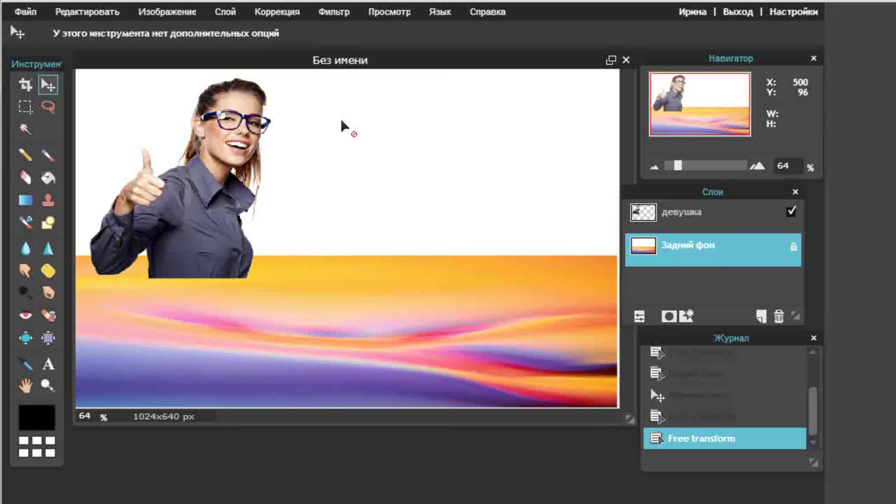
{"action": "left_click", "coordinate": [232, 12]}
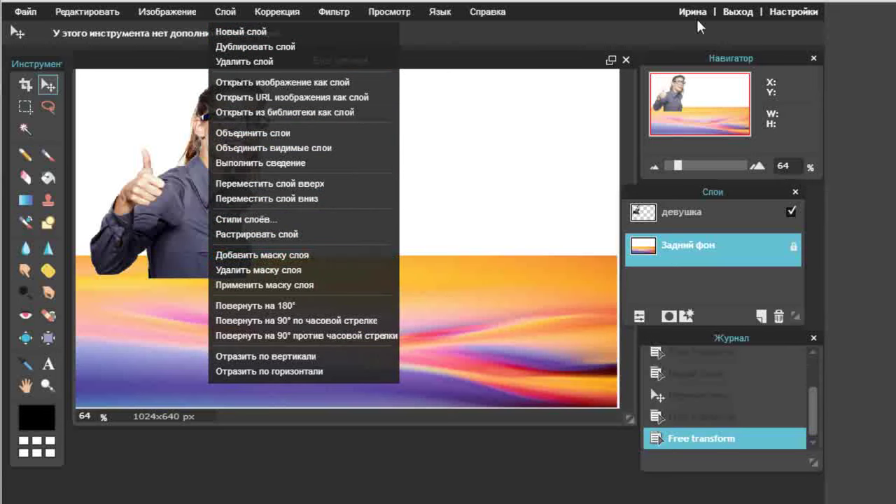
{"action": "left_click", "coordinate": [672, 31]}
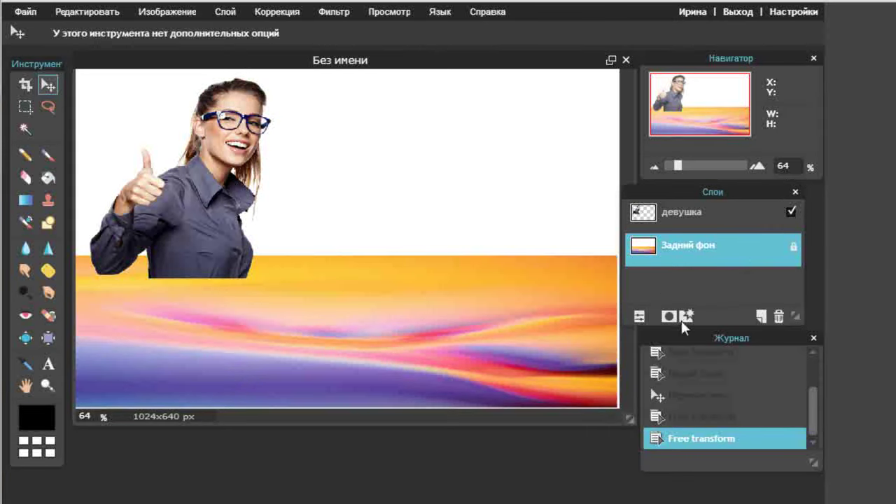
Step: Add a layer mask to the девушка layer and pick the Brush tool
{"action": "left_click", "coordinate": [709, 221]}
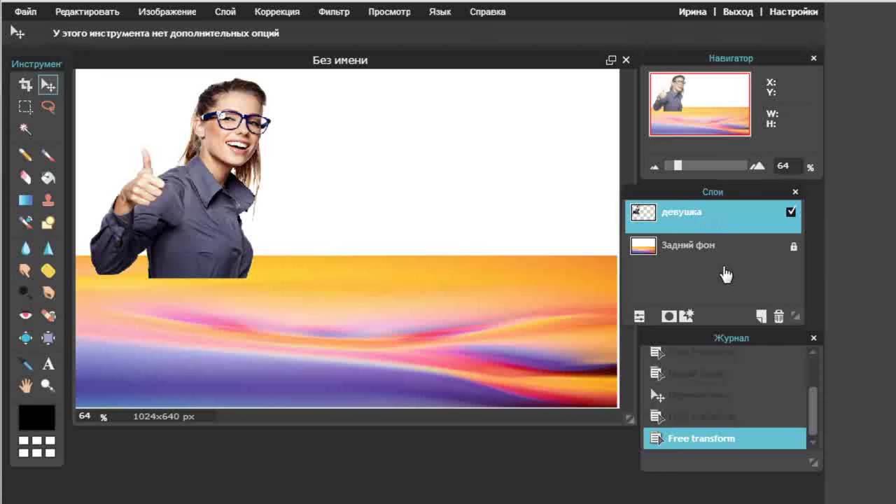
{"action": "left_click", "coordinate": [668, 317]}
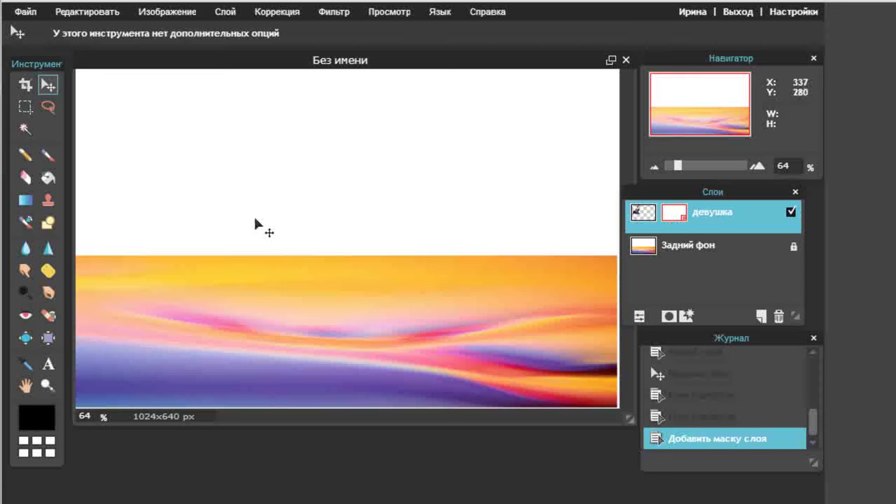
{"action": "left_click", "coordinate": [49, 157]}
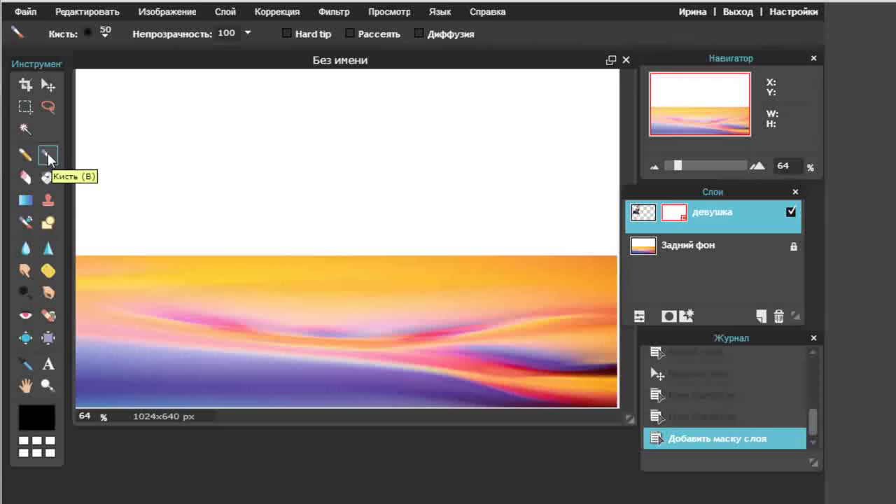
Step: Adjust the brush opacity, edge and scatter settings, and paint the woman's face and hair back onto the mask
{"action": "left_click", "coordinate": [85, 35]}
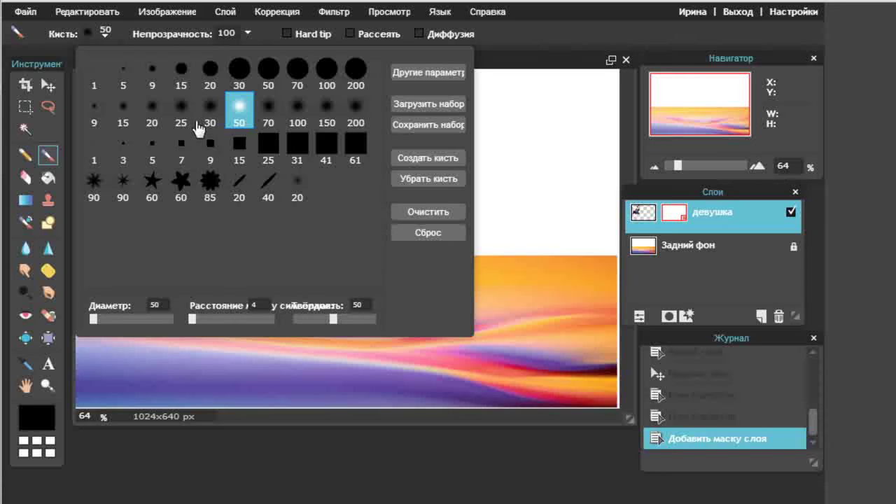
{"action": "left_click", "coordinate": [248, 32]}
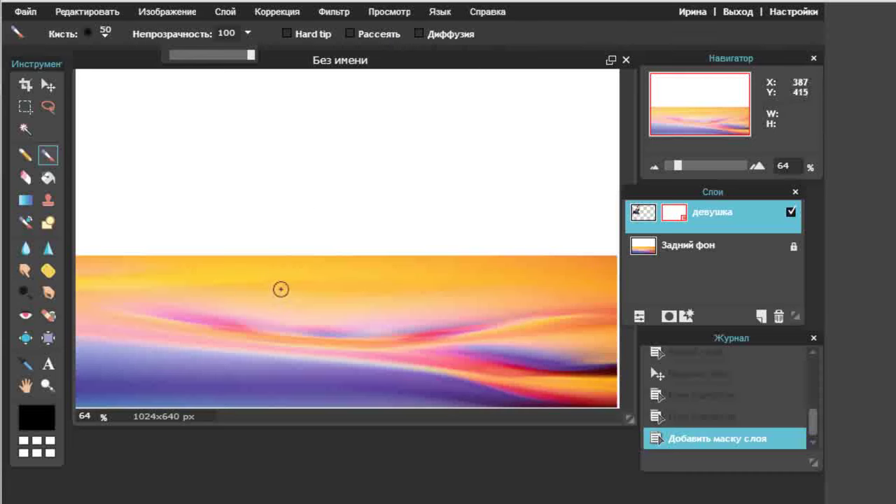
{"action": "left_click", "coordinate": [287, 33]}
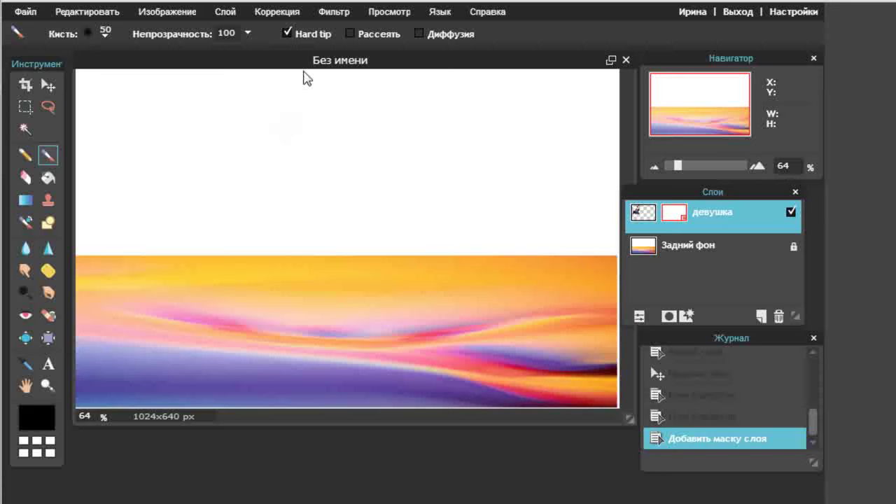
{"action": "mouse_move", "coordinate": [161, 217]}
{"action": "left_mouse_down"}
{"action": "mouse_move", "coordinate": [202, 165]}
{"action": "mouse_move", "coordinate": [220, 187]}
{"action": "mouse_move", "coordinate": [147, 150]}
{"action": "mouse_move", "coordinate": [212, 214]}
{"action": "mouse_move", "coordinate": [211, 162]}
{"action": "mouse_move", "coordinate": [194, 131]}
{"action": "mouse_move", "coordinate": [178, 208]}
{"action": "mouse_move", "coordinate": [166, 170]}
{"action": "mouse_move", "coordinate": [161, 229]}
{"action": "left_mouse_up"}
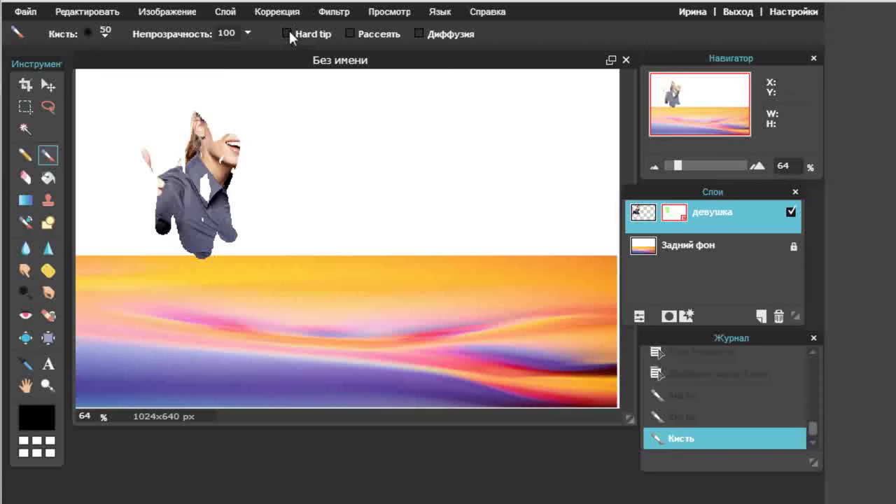
{"action": "left_click", "coordinate": [349, 34]}
{"action": "mouse_move", "coordinate": [236, 215]}
{"action": "left_mouse_down"}
{"action": "mouse_move", "coordinate": [244, 180]}
{"action": "mouse_move", "coordinate": [246, 202]}
{"action": "mouse_move", "coordinate": [219, 252]}
{"action": "left_mouse_up"}
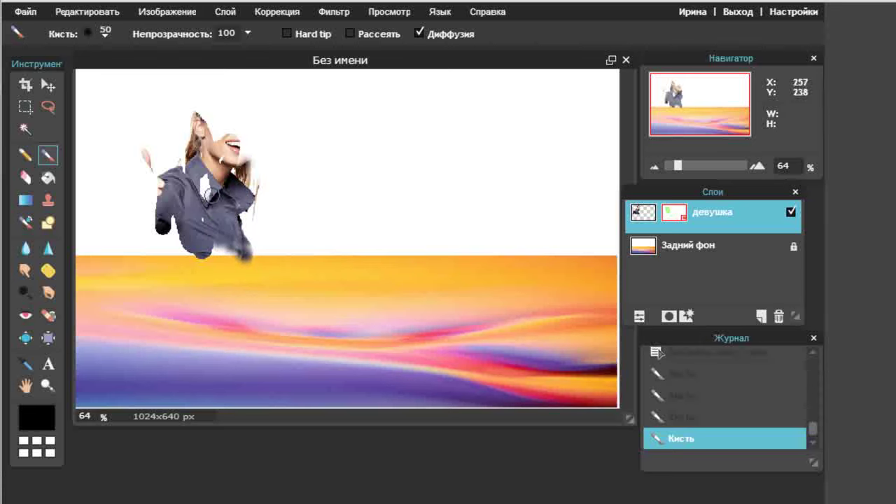
{"action": "mouse_move", "coordinate": [236, 166]}
{"action": "left_mouse_down"}
{"action": "mouse_move", "coordinate": [244, 134]}
{"action": "mouse_move", "coordinate": [232, 126]}
{"action": "mouse_move", "coordinate": [221, 145]}
{"action": "mouse_move", "coordinate": [216, 115]}
{"action": "mouse_move", "coordinate": [238, 129]}
{"action": "mouse_move", "coordinate": [236, 143]}
{"action": "left_mouse_up"}
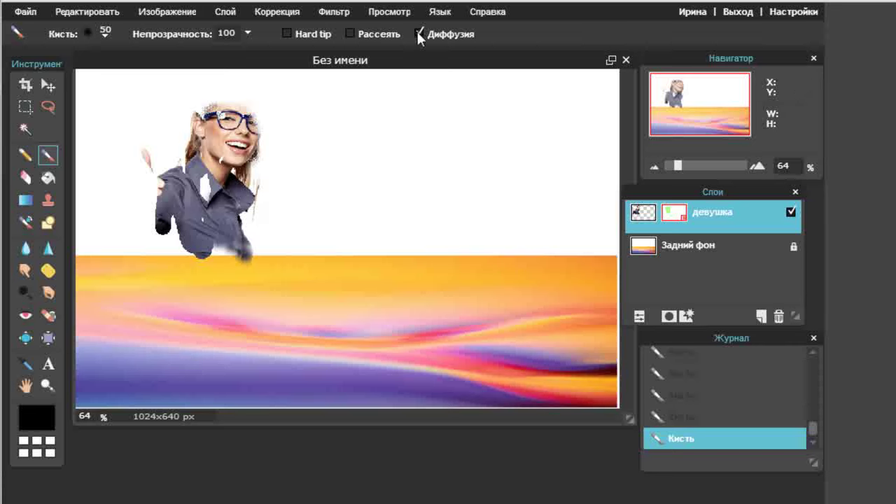
Step: Reveal the rest of the woman with a 150 px soft brush, fading her arm edges
{"action": "left_click", "coordinate": [97, 35]}
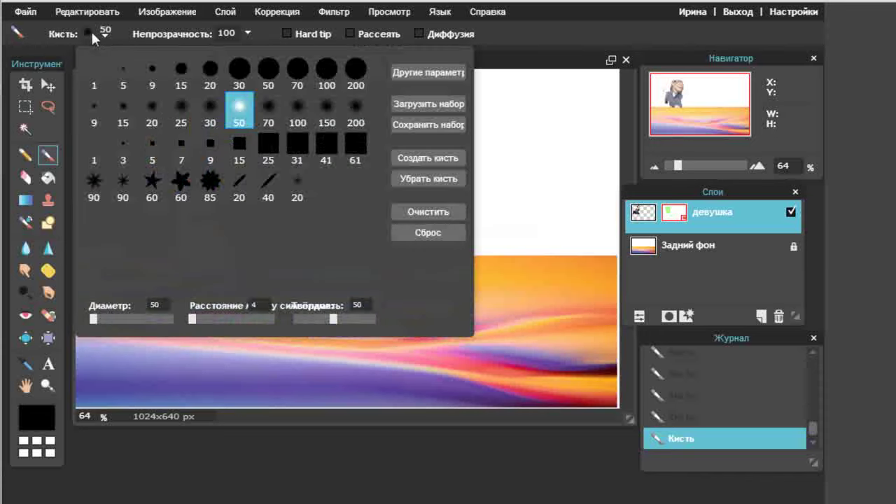
{"action": "left_click", "coordinate": [327, 114]}
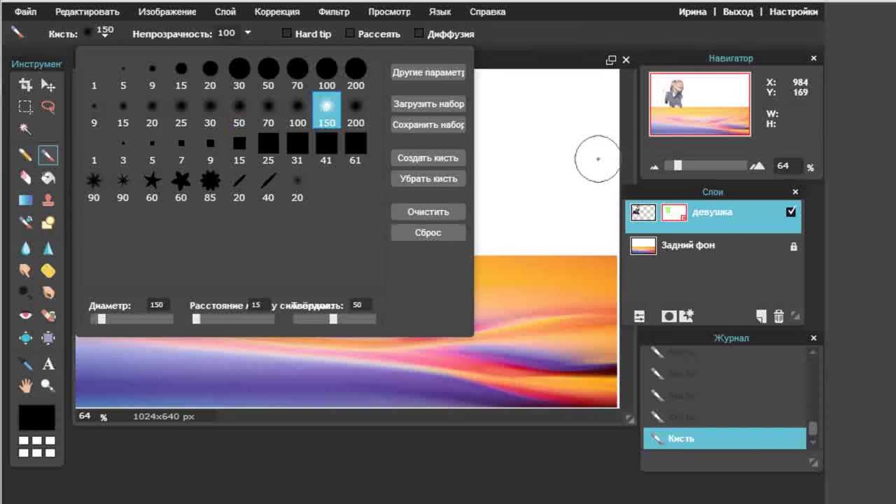
{"action": "mouse_move", "coordinate": [198, 175]}
{"action": "left_mouse_down"}
{"action": "mouse_move", "coordinate": [208, 104]}
{"action": "mouse_move", "coordinate": [166, 108]}
{"action": "mouse_move", "coordinate": [245, 119]}
{"action": "mouse_move", "coordinate": [206, 144]}
{"action": "mouse_move", "coordinate": [141, 154]}
{"action": "mouse_move", "coordinate": [304, 175]}
{"action": "mouse_move", "coordinate": [154, 176]}
{"action": "mouse_move", "coordinate": [255, 203]}
{"action": "mouse_move", "coordinate": [271, 227]}
{"action": "mouse_move", "coordinate": [144, 236]}
{"action": "mouse_move", "coordinate": [273, 244]}
{"action": "mouse_move", "coordinate": [136, 262]}
{"action": "mouse_move", "coordinate": [276, 275]}
{"action": "mouse_move", "coordinate": [144, 286]}
{"action": "left_mouse_up"}
{"action": "mouse_move", "coordinate": [236, 266]}
{"action": "left_mouse_down"}
{"action": "mouse_move", "coordinate": [126, 258]}
{"action": "mouse_move", "coordinate": [107, 158]}
{"action": "mouse_move", "coordinate": [112, 262]}
{"action": "mouse_move", "coordinate": [139, 166]}
{"action": "mouse_move", "coordinate": [96, 216]}
{"action": "mouse_move", "coordinate": [112, 287]}
{"action": "left_mouse_up"}
{"action": "mouse_move", "coordinate": [148, 175]}
{"action": "left_mouse_down"}
{"action": "mouse_move", "coordinate": [136, 154]}
{"action": "mouse_move", "coordinate": [136, 166]}
{"action": "left_mouse_up"}
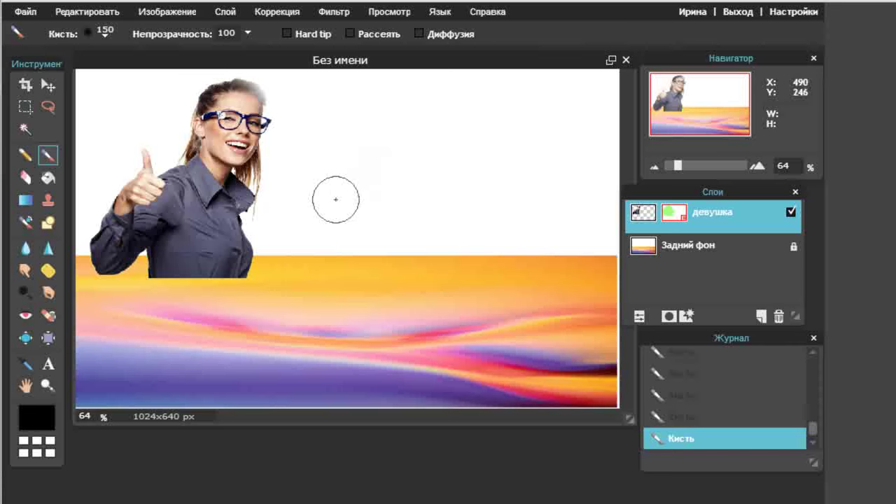
Step: Zoom the view, then drag the woman right with the Move tool, nudging her slightly back
{"action": "scroll", "coordinate": [335, 200], "scroll_direction": "down", "scroll_amount": 1}
{"action": "scroll", "coordinate": [336, 200], "scroll_direction": "up", "scroll_amount": 1}
{"action": "scroll", "coordinate": [336, 200], "scroll_direction": "down", "scroll_amount": 1}
{"action": "scroll", "coordinate": [336, 200], "scroll_direction": "down", "scroll_amount": 1}
{"action": "scroll", "coordinate": [336, 200], "scroll_direction": "up", "scroll_amount": 1}
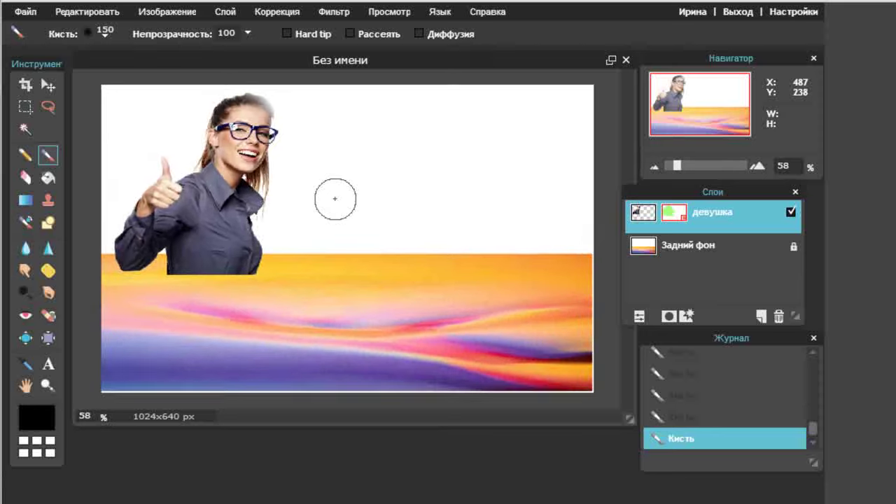
{"action": "scroll", "coordinate": [336, 200], "scroll_direction": "up", "scroll_amount": 1}
{"action": "scroll", "coordinate": [336, 199], "scroll_direction": "up", "scroll_amount": 1}
{"action": "scroll", "coordinate": [335, 199], "scroll_direction": "up", "scroll_amount": 1}
{"action": "scroll", "coordinate": [335, 200], "scroll_direction": "up", "scroll_amount": 1}
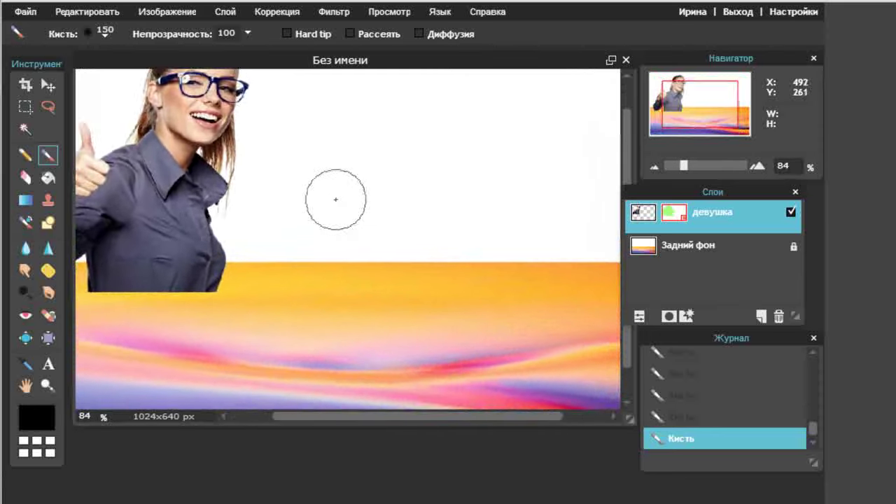
{"action": "scroll", "coordinate": [335, 200], "scroll_direction": "up", "scroll_amount": 1}
{"action": "scroll", "coordinate": [335, 200], "scroll_direction": "up", "scroll_amount": 1}
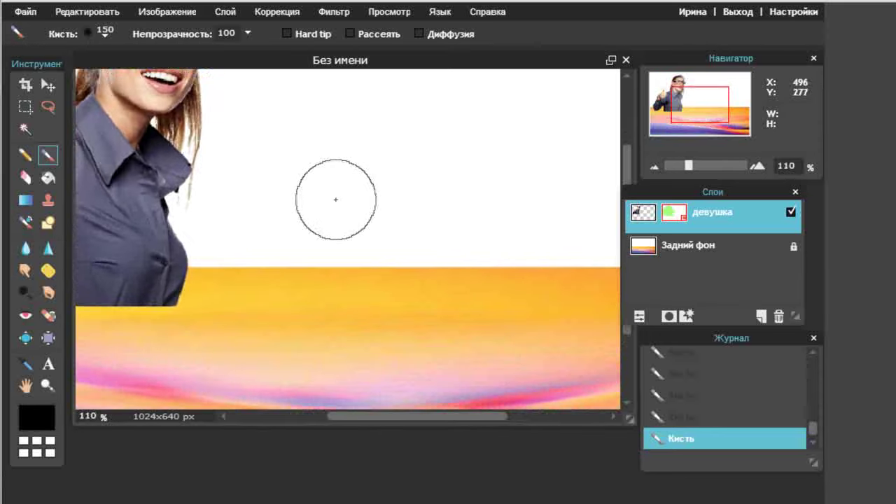
{"action": "left_click", "coordinate": [48, 85]}
{"action": "mouse_move", "coordinate": [124, 222]}
{"action": "left_mouse_down"}
{"action": "mouse_move", "coordinate": [253, 226]}
{"action": "mouse_move", "coordinate": [324, 250]}
{"action": "left_mouse_up"}
{"action": "mouse_move", "coordinate": [412, 329]}
{"action": "left_mouse_down"}
{"action": "mouse_move", "coordinate": [522, 337]}
{"action": "mouse_move", "coordinate": [530, 328]}
{"action": "left_mouse_up"}
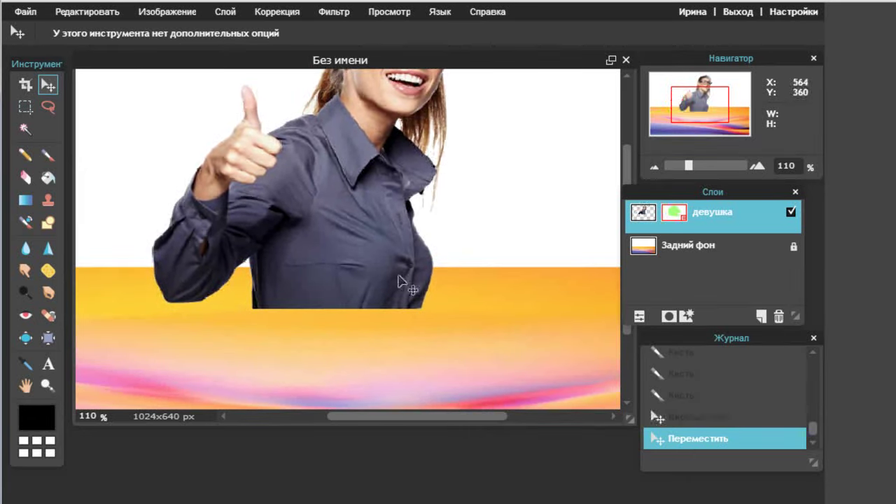
{"action": "mouse_move", "coordinate": [361, 262]}
{"action": "left_mouse_down"}
{"action": "mouse_move", "coordinate": [287, 254]}
{"action": "mouse_move", "coordinate": [296, 256]}
{"action": "left_mouse_up"}
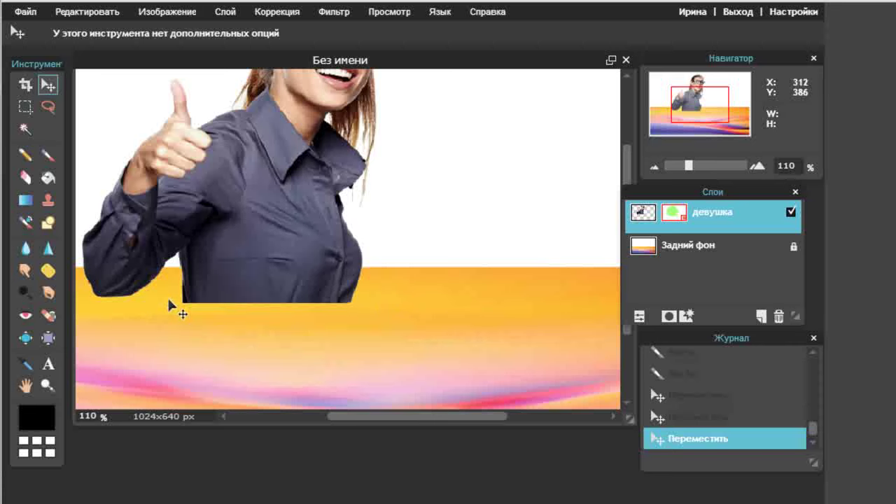
Step: Erase along the bottom of the woman's sleeve and shirt so it blends into the orange band
{"action": "left_click", "coordinate": [26, 177]}
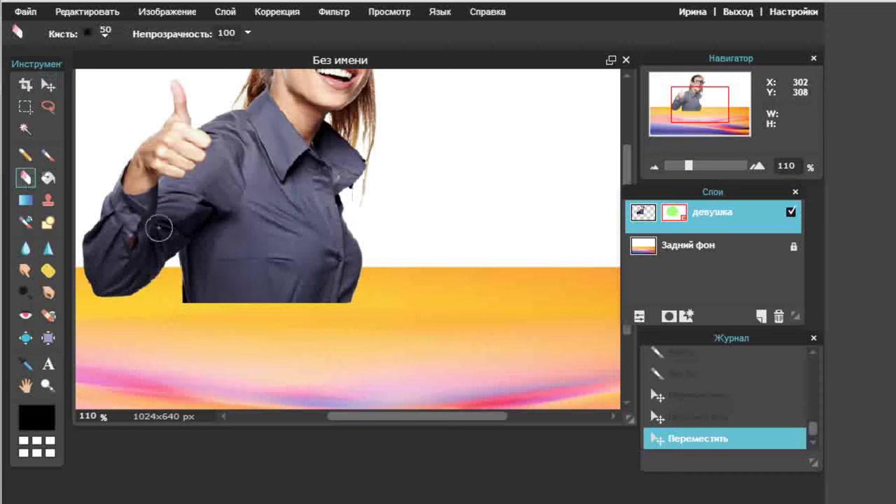
{"action": "left_click", "coordinate": [180, 282]}
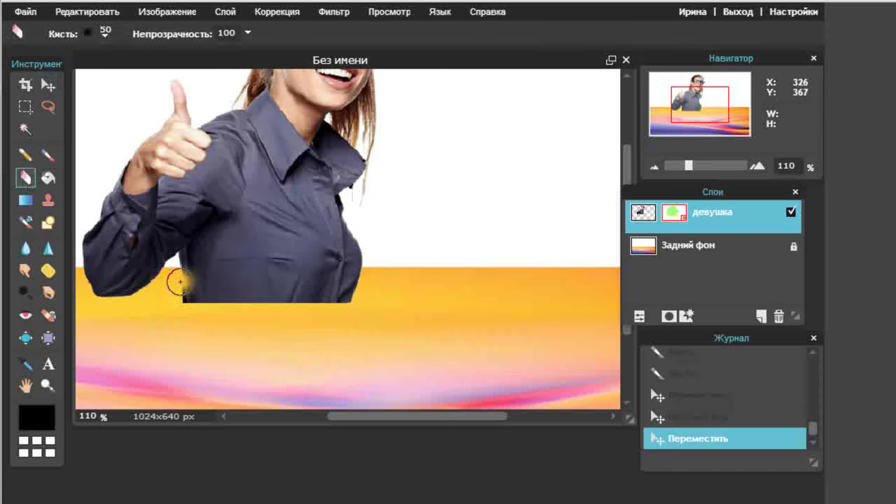
{"action": "mouse_move", "coordinate": [179, 282]}
{"action": "left_mouse_down"}
{"action": "mouse_move", "coordinate": [365, 283]}
{"action": "mouse_move", "coordinate": [356, 296]}
{"action": "mouse_move", "coordinate": [216, 296]}
{"action": "mouse_move", "coordinate": [168, 309]}
{"action": "mouse_move", "coordinate": [200, 304]}
{"action": "left_mouse_up"}
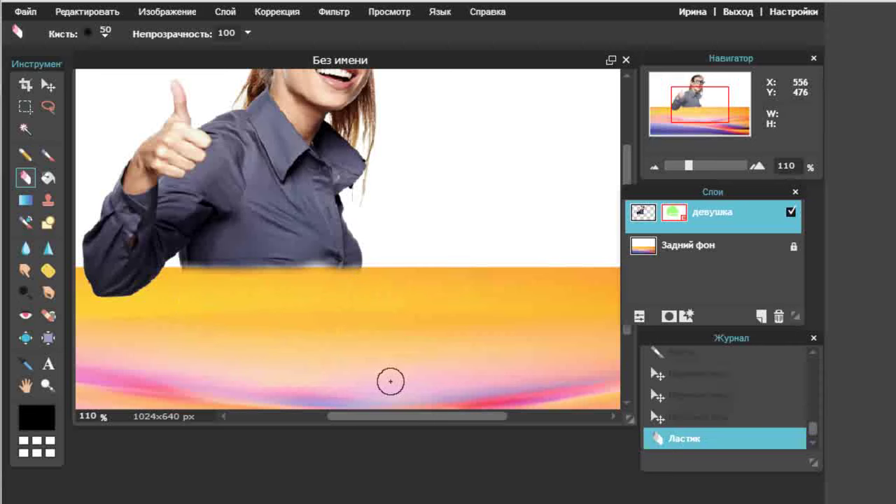
{"action": "left_click_drag", "start_coordinate": [282, 268], "coordinate": [285, 264]}
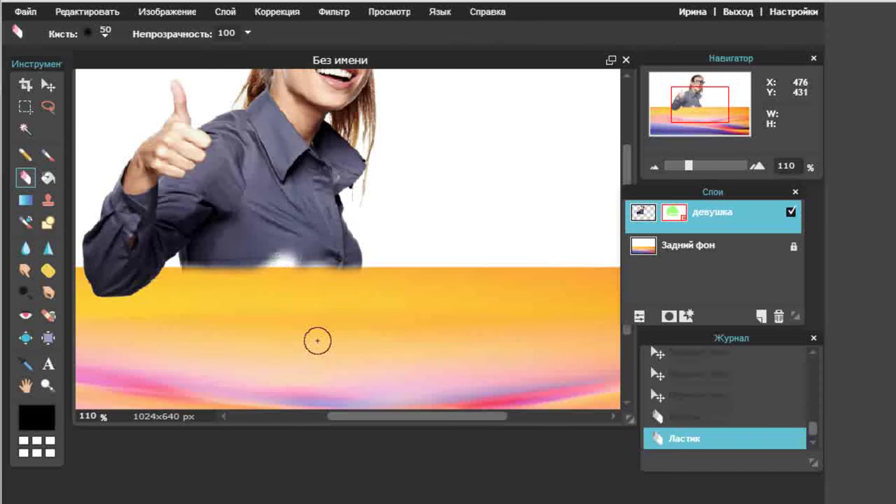
{"action": "left_click", "coordinate": [47, 157]}
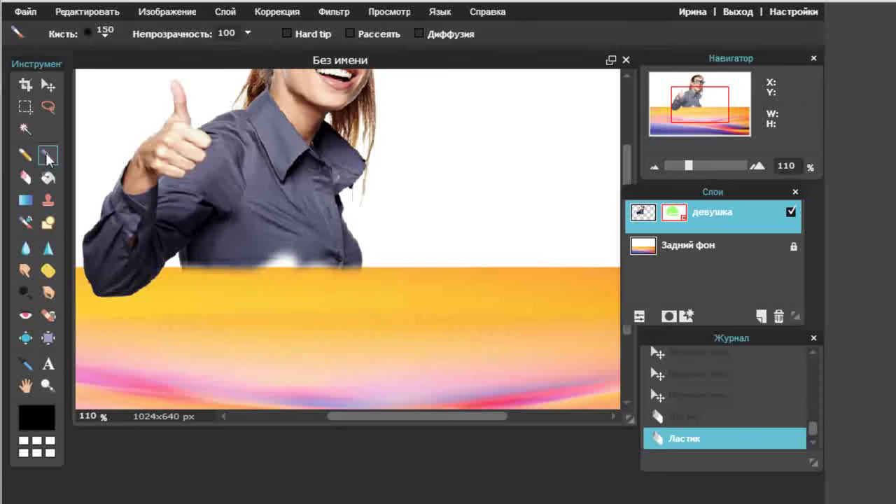
Step: Fade the shirt's lower edge into the orange band with a 25 px soft brush
{"action": "left_click", "coordinate": [88, 33]}
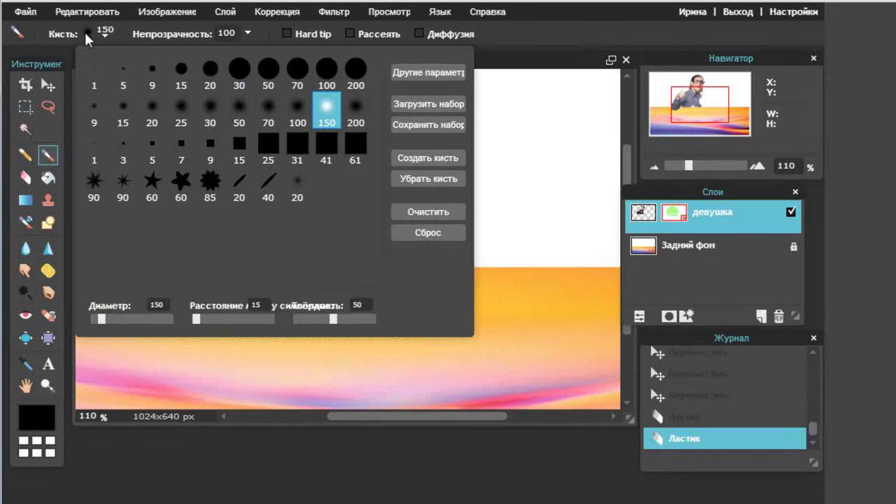
{"action": "left_click", "coordinate": [181, 112]}
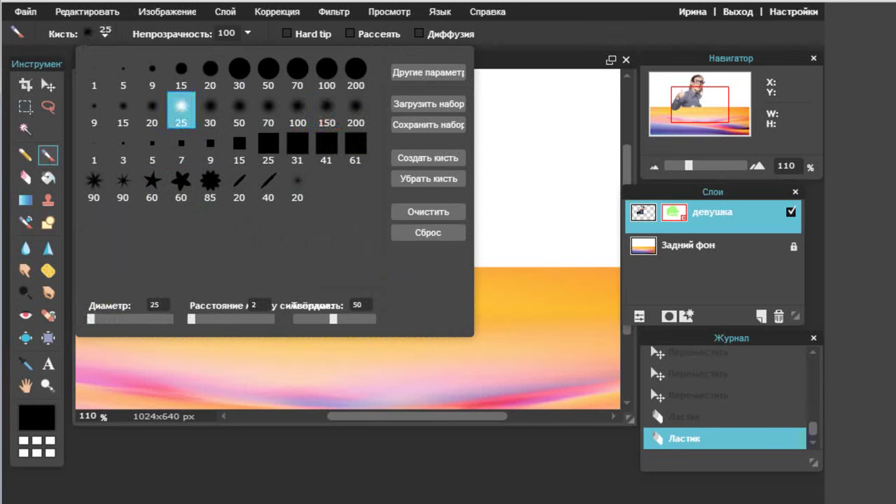
{"action": "left_click_drag", "start_coordinate": [273, 260], "coordinate": [336, 260]}
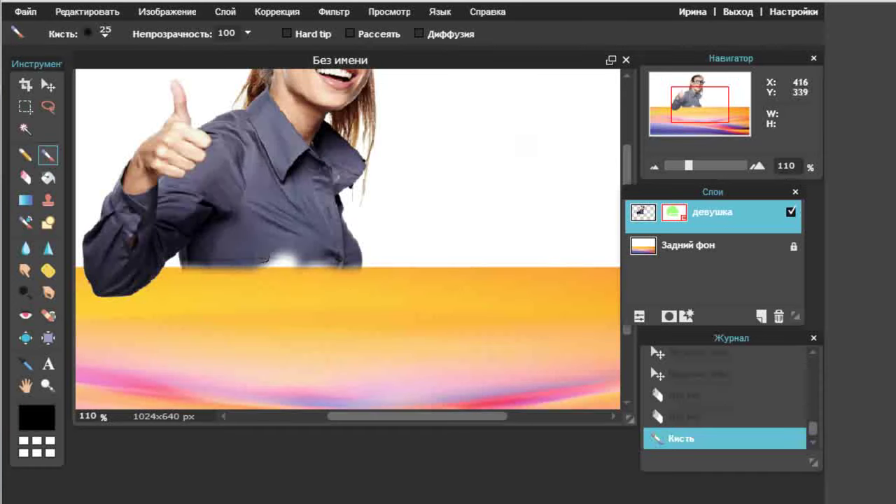
{"action": "left_click_drag", "start_coordinate": [263, 260], "coordinate": [275, 260]}
{"action": "left_click_drag", "start_coordinate": [276, 259], "coordinate": [340, 260]}
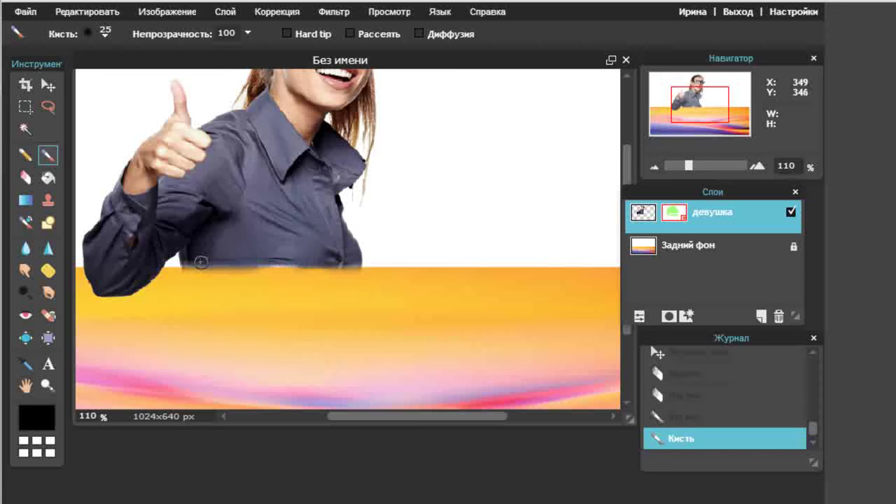
{"action": "left_click_drag", "start_coordinate": [184, 258], "coordinate": [299, 259]}
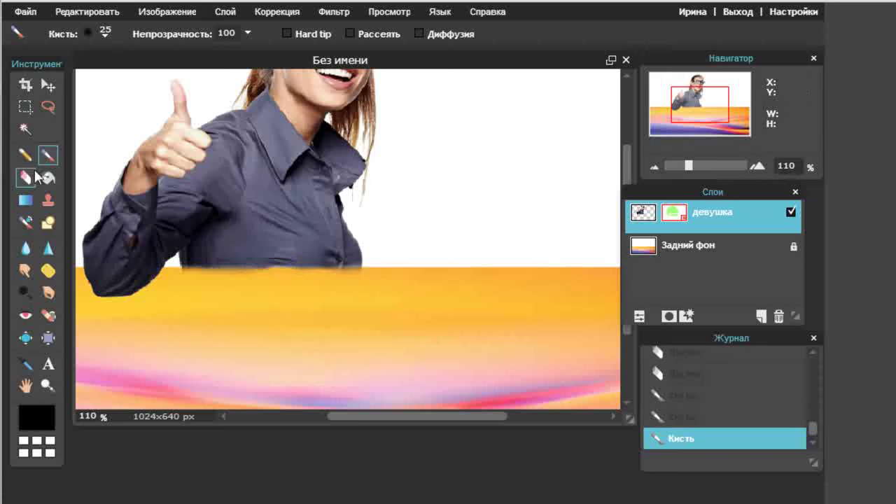
Step: Erase the shirt's bottom along the orange band and pan to the woman's face
{"action": "left_click", "coordinate": [25, 177]}
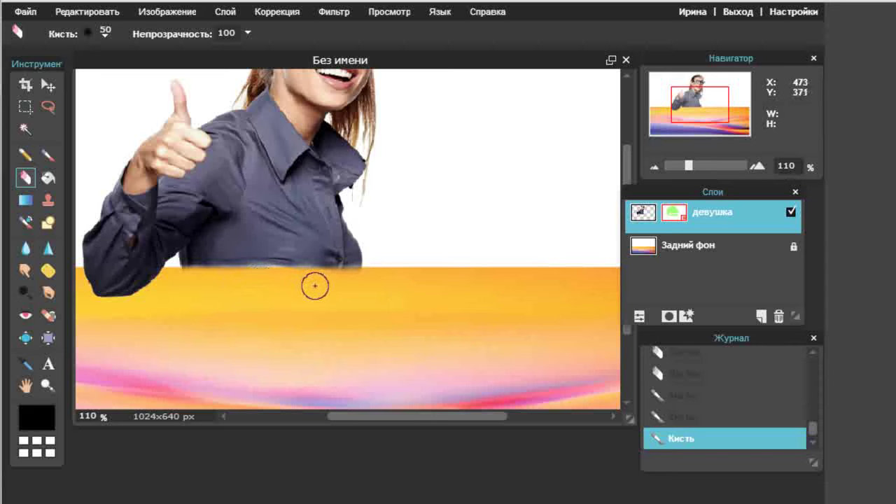
{"action": "left_click_drag", "start_coordinate": [336, 284], "coordinate": [374, 287]}
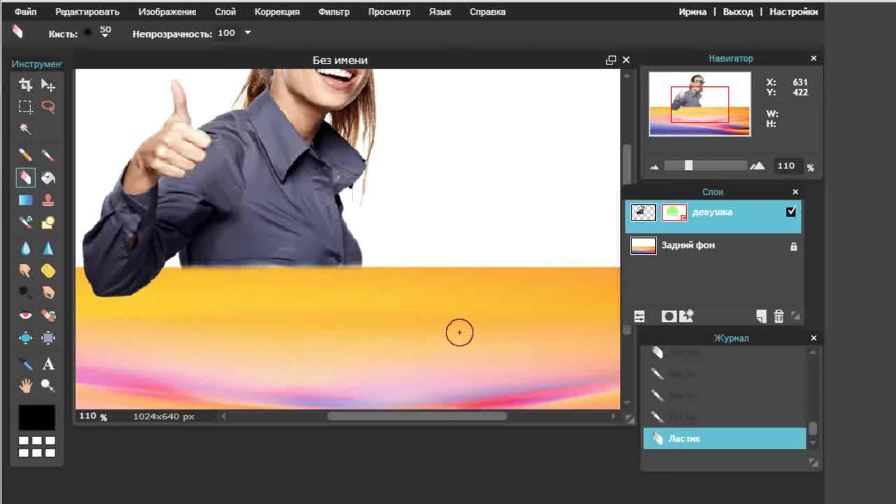
{"action": "left_click_drag", "start_coordinate": [710, 106], "coordinate": [698, 93]}
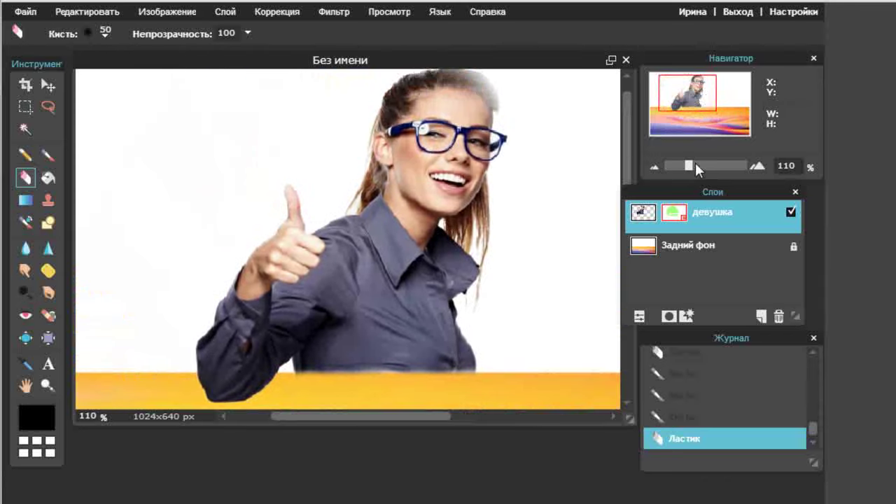
Step: Zoom out and pan with the Navigator to view the whole banner
{"action": "left_click_drag", "start_coordinate": [689, 166], "coordinate": [682, 166]}
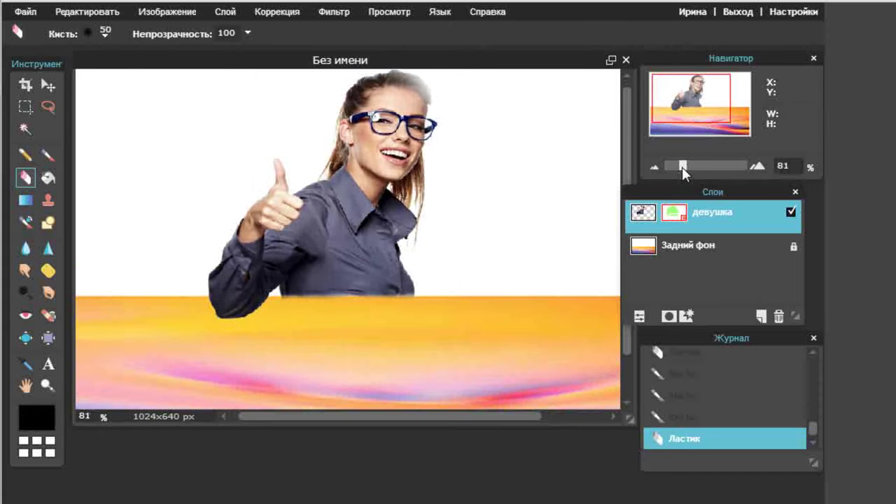
{"action": "left_click_drag", "start_coordinate": [703, 105], "coordinate": [716, 100]}
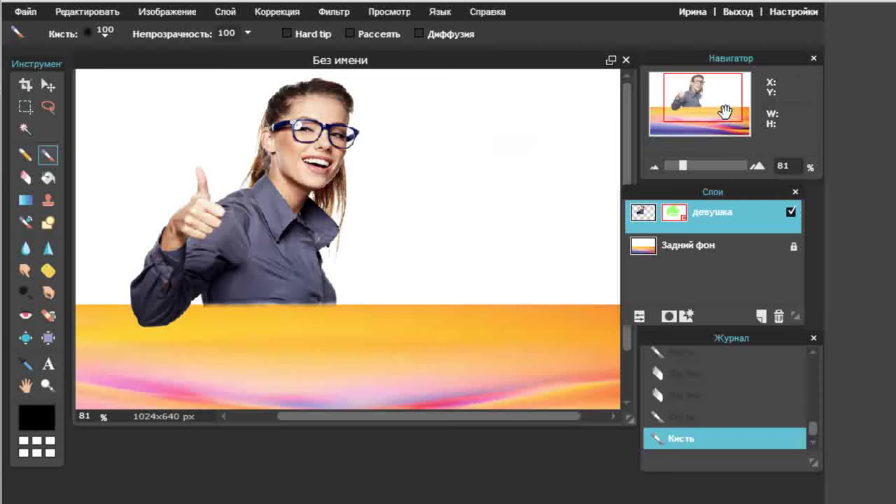
{"action": "left_click_drag", "start_coordinate": [732, 116], "coordinate": [739, 116]}
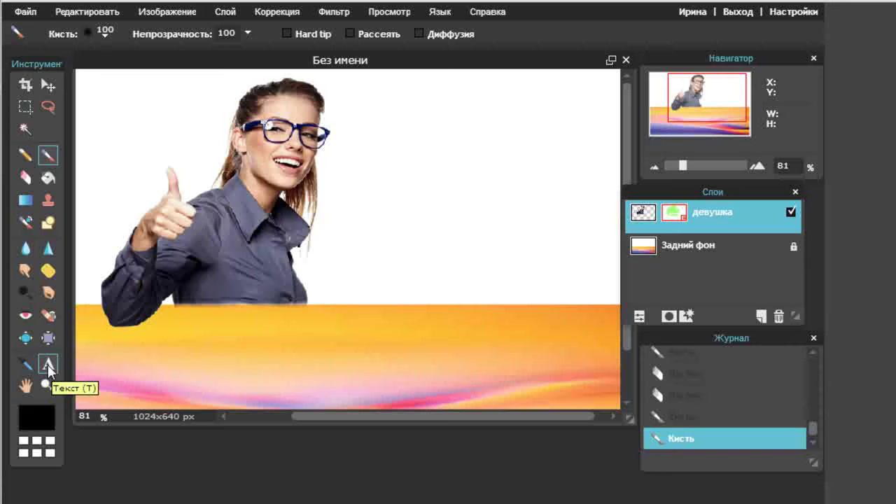
Step: Add a text box on the orange band reading 'ПОДПИШИСЬ !'
{"action": "left_click", "coordinate": [49, 366]}
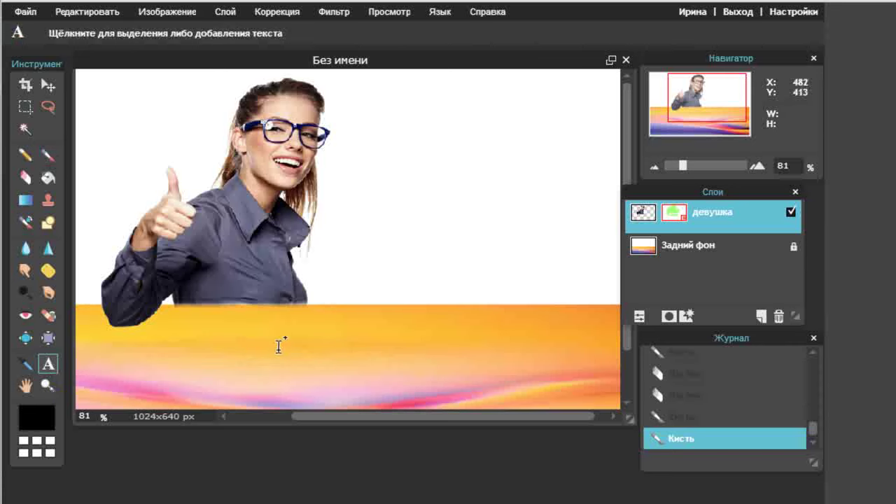
{"action": "left_click", "coordinate": [245, 350]}
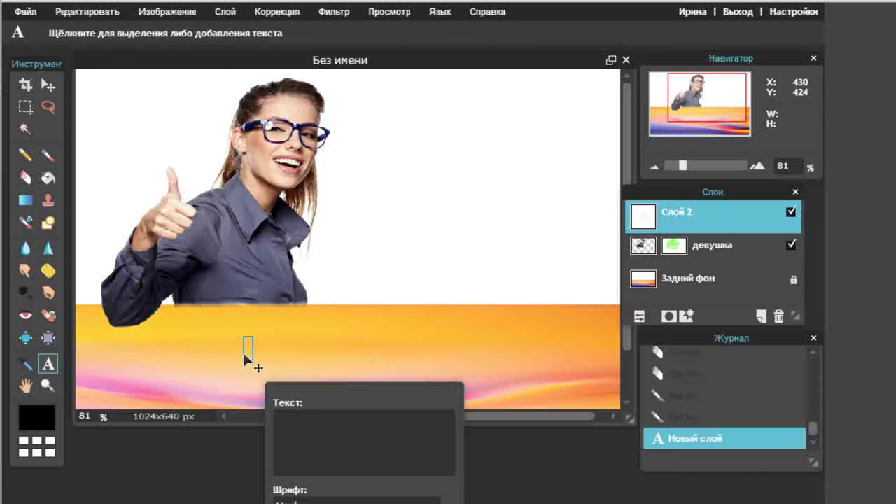
{"action": "mouse_move", "coordinate": [378, 399]}
{"action": "left_mouse_down"}
{"action": "mouse_move", "coordinate": [485, 357]}
{"action": "mouse_move", "coordinate": [528, 255]}
{"action": "left_mouse_up"}
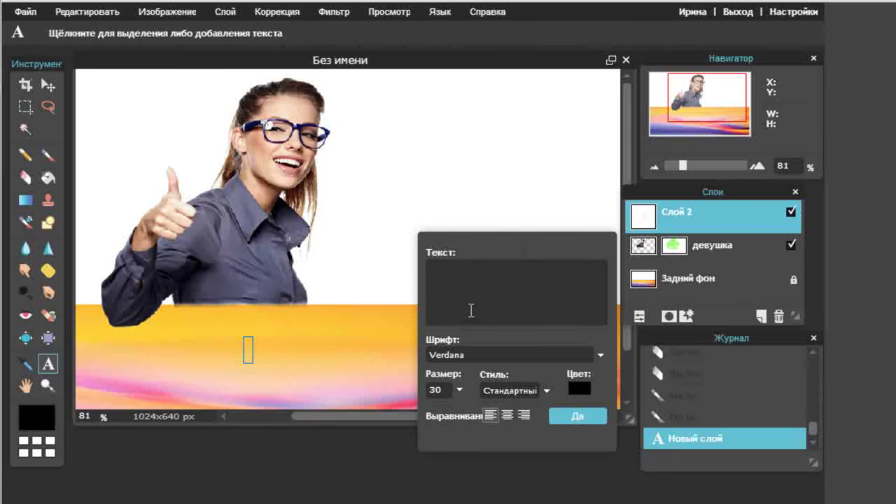
{"action": "left_click", "coordinate": [453, 278]}
{"action": "type", "text": "подпишись"}
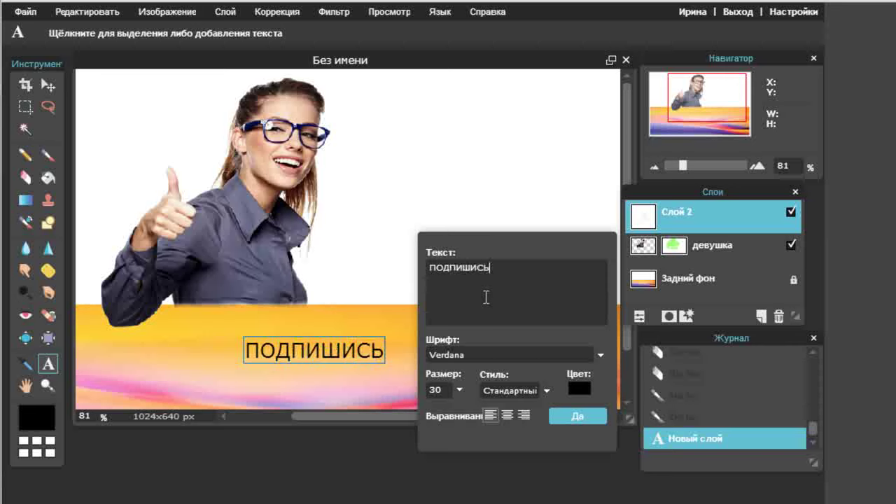
{"action": "type", "text": " !"}
Step: Set the caption to size 75, bold (Жирный) Verdana
{"action": "left_click", "coordinate": [460, 389]}
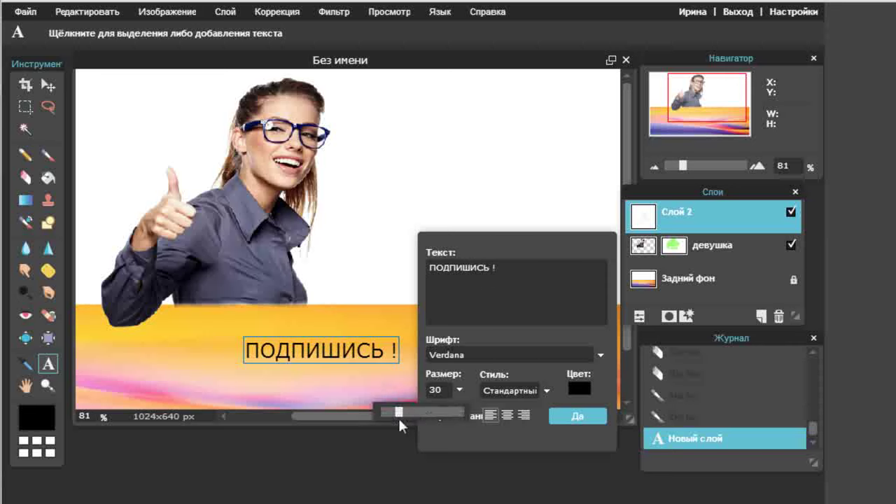
{"action": "left_click_drag", "start_coordinate": [399, 411], "coordinate": [428, 413]}
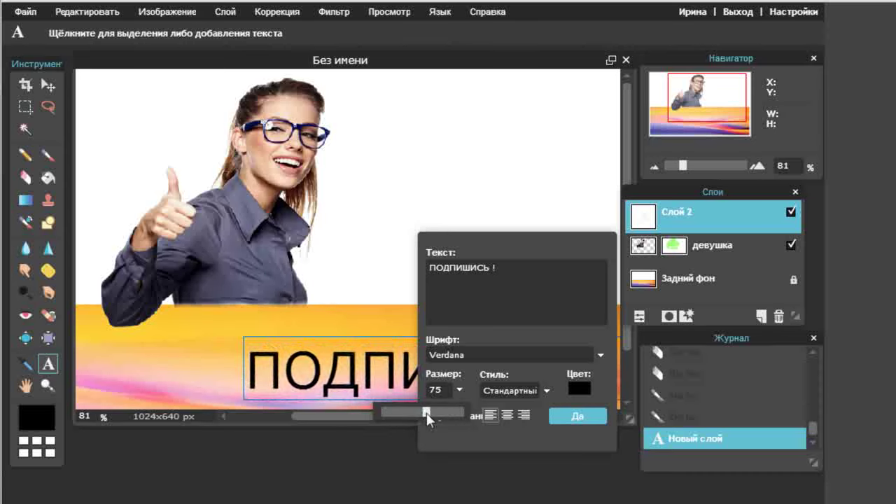
{"action": "left_click", "coordinate": [545, 391]}
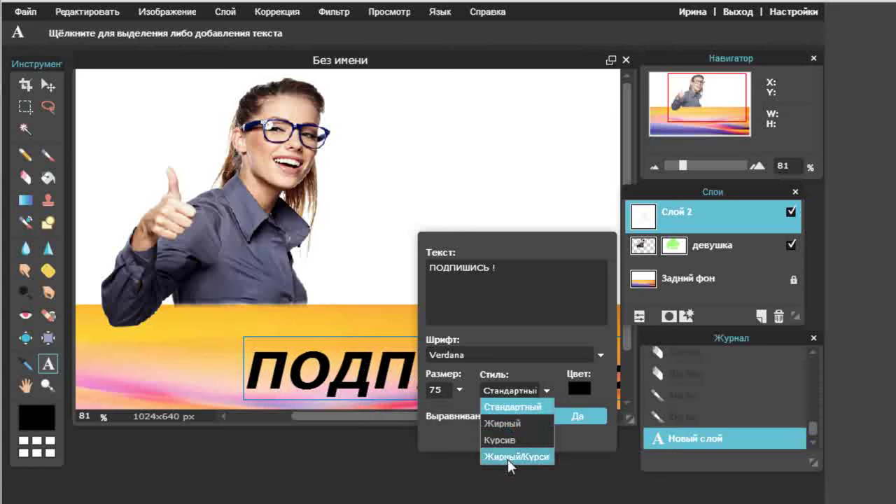
{"action": "left_click", "coordinate": [511, 425]}
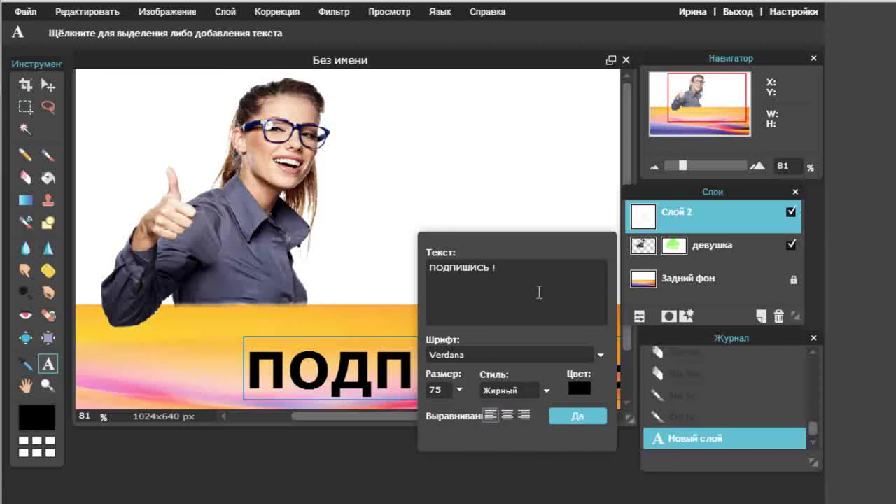
{"action": "left_click", "coordinate": [602, 355]}
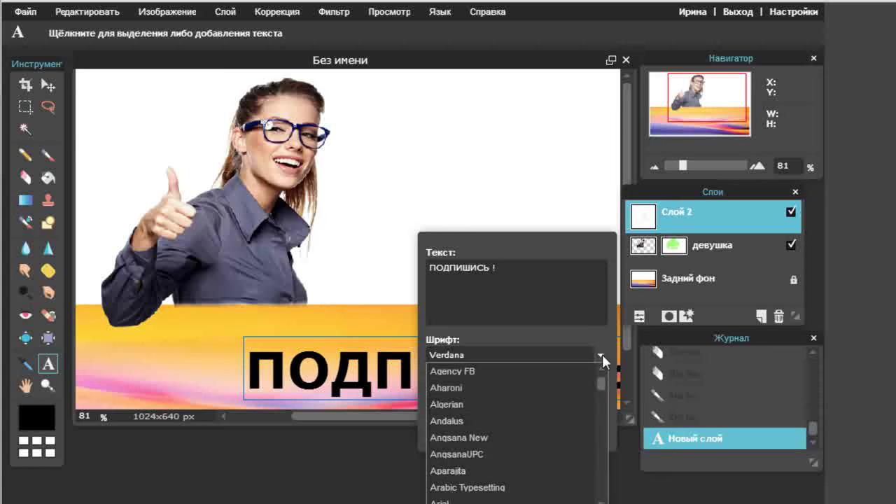
{"action": "left_click", "coordinate": [603, 354]}
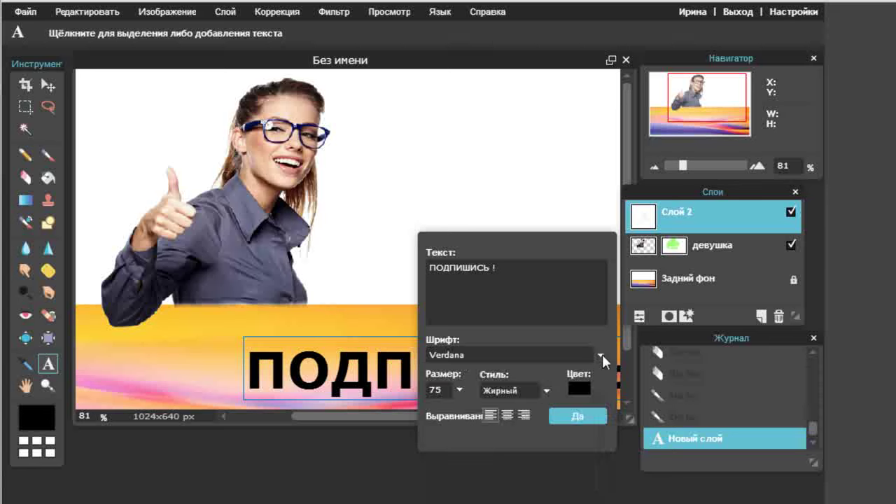
Step: Colour the caption bright saturated red and commit the text layer
{"action": "left_click", "coordinate": [579, 390]}
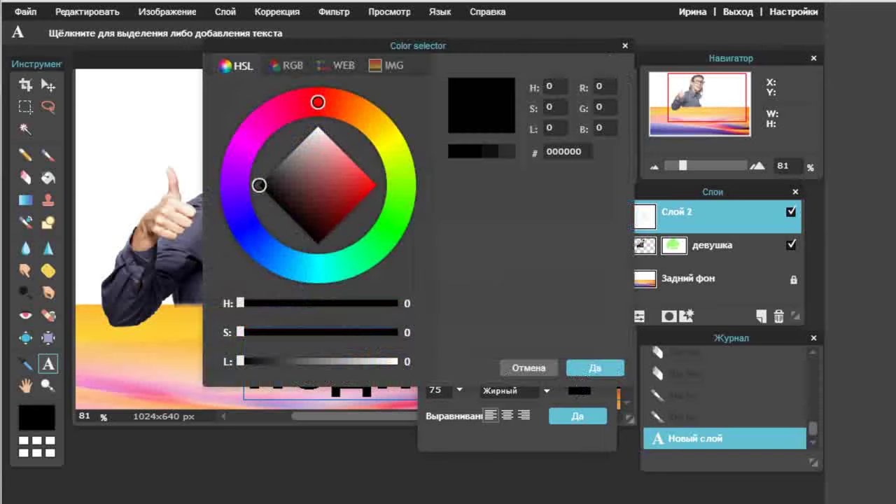
{"action": "left_click_drag", "start_coordinate": [287, 187], "coordinate": [347, 176]}
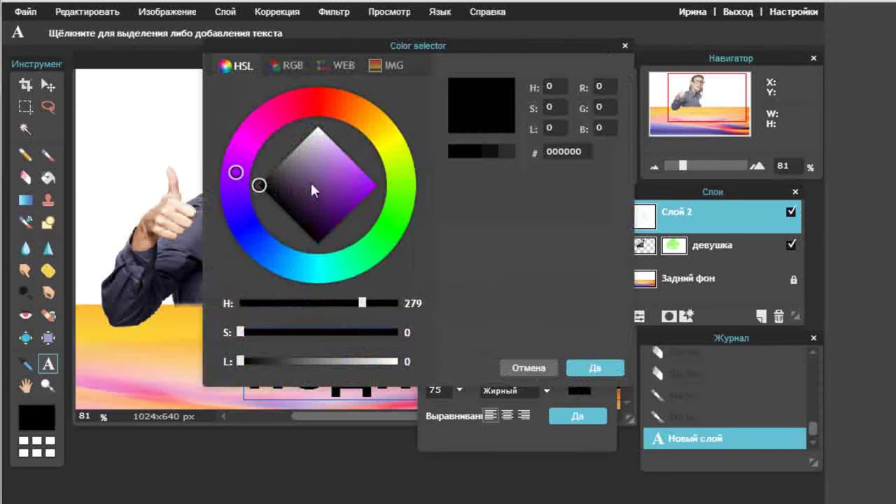
{"action": "left_click_drag", "start_coordinate": [400, 167], "coordinate": [325, 89]}
{"action": "left_click_drag", "start_coordinate": [259, 185], "coordinate": [370, 186]}
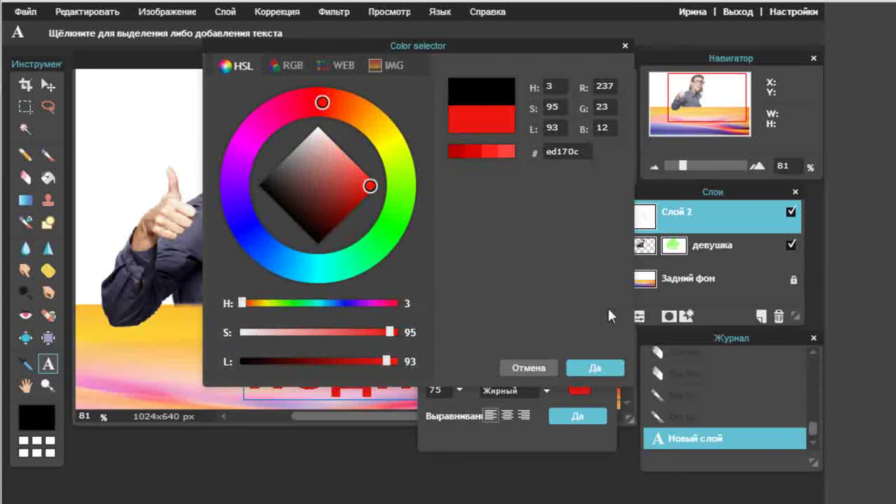
{"action": "left_click", "coordinate": [592, 368]}
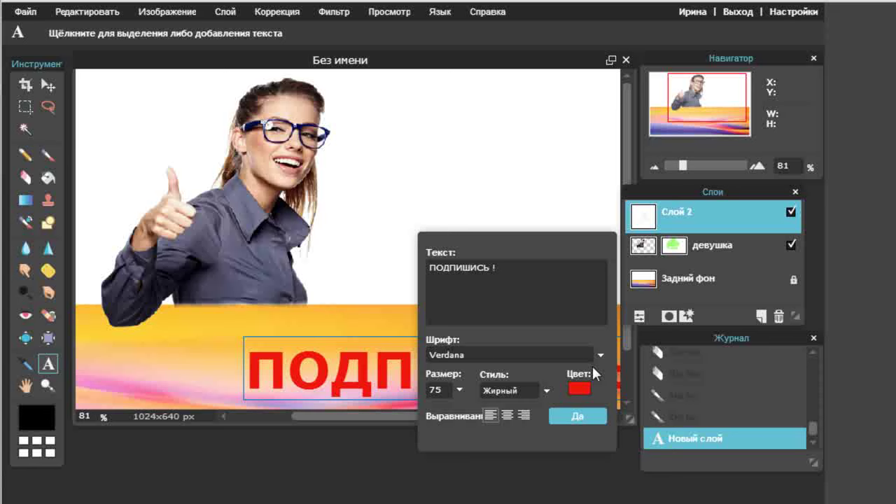
{"action": "left_click", "coordinate": [576, 417]}
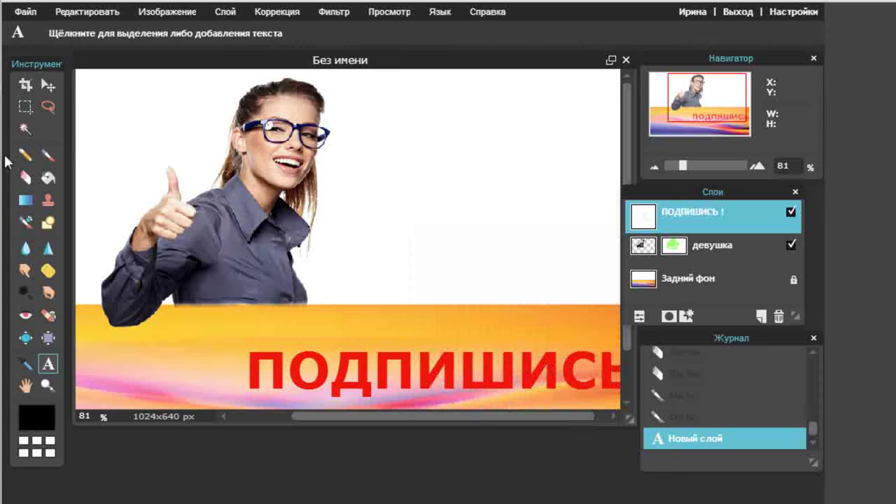
{"action": "left_click", "coordinate": [47, 85]}
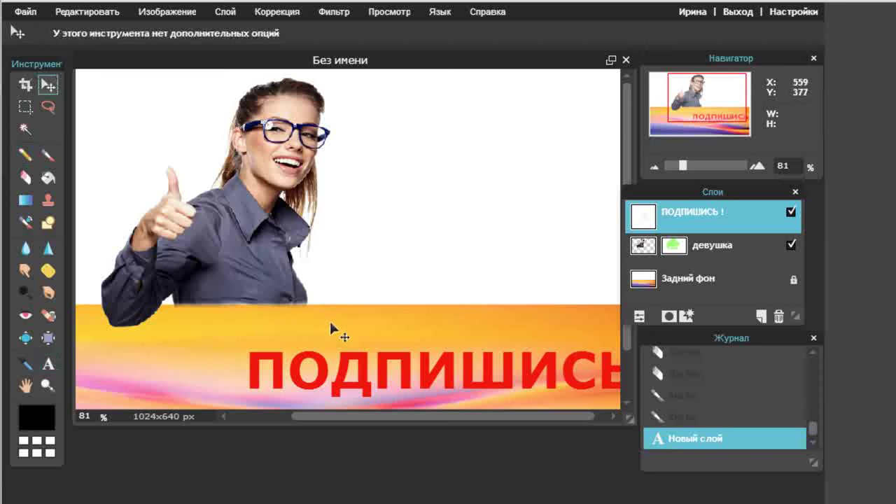
Step: Drag the red 'ПОДПИШИСЬ !' text left until the whole caption sits on the orange band
{"action": "left_click_drag", "start_coordinate": [355, 360], "coordinate": [264, 353]}
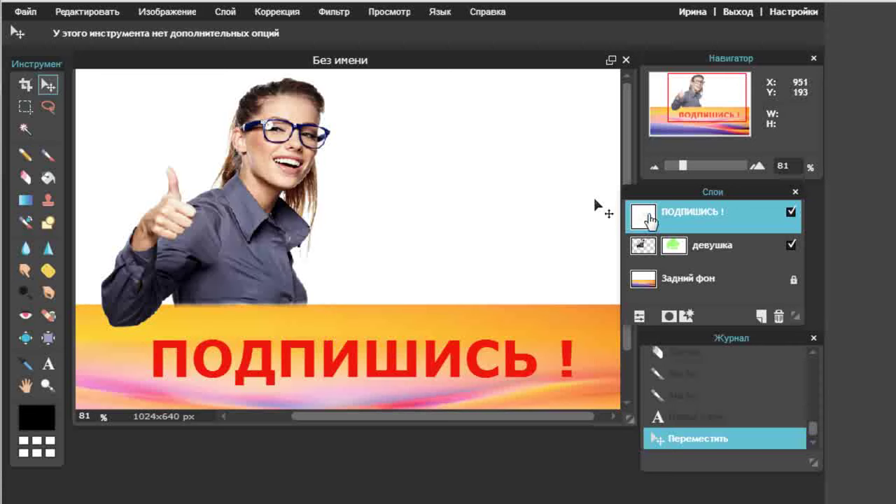
Step: Add an Outer bevel layer style to the red caption
{"action": "left_click", "coordinate": [686, 317]}
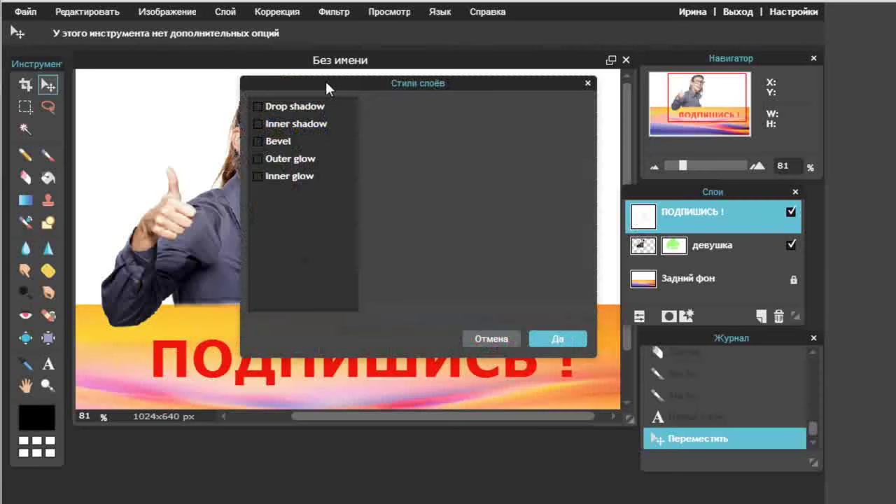
{"action": "left_click", "coordinate": [258, 142]}
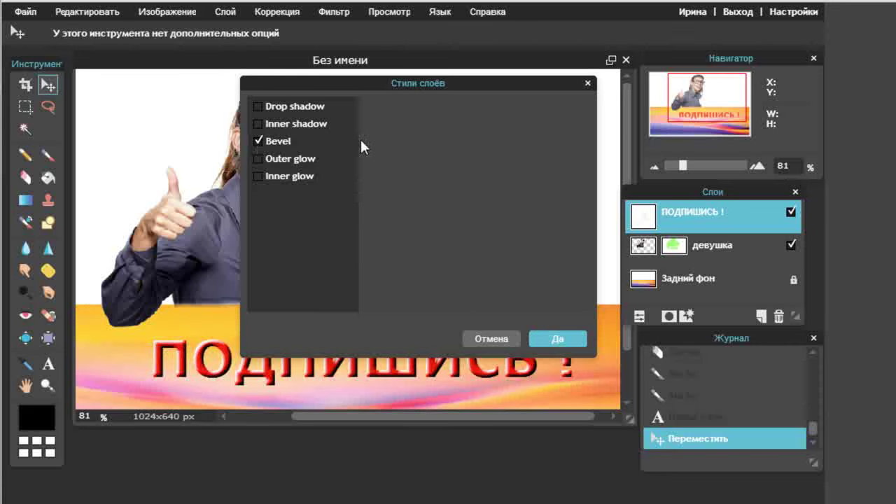
{"action": "left_click_drag", "start_coordinate": [383, 82], "coordinate": [645, 73]}
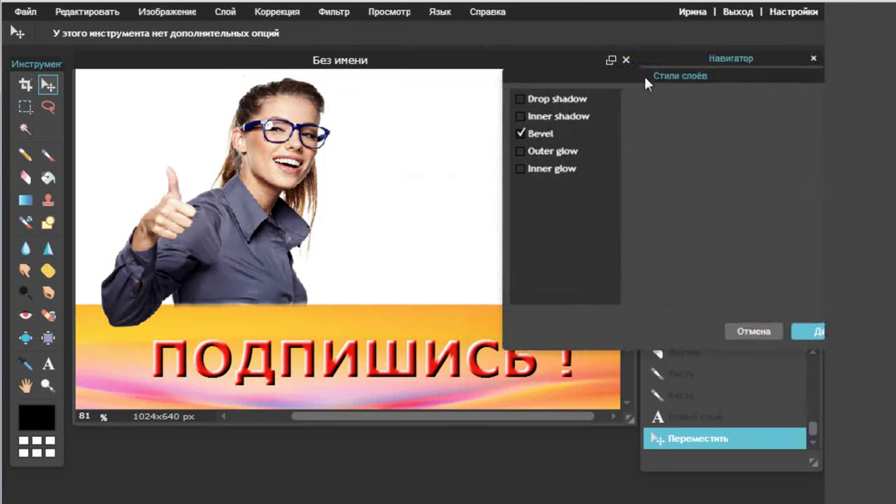
{"action": "left_click", "coordinate": [569, 132]}
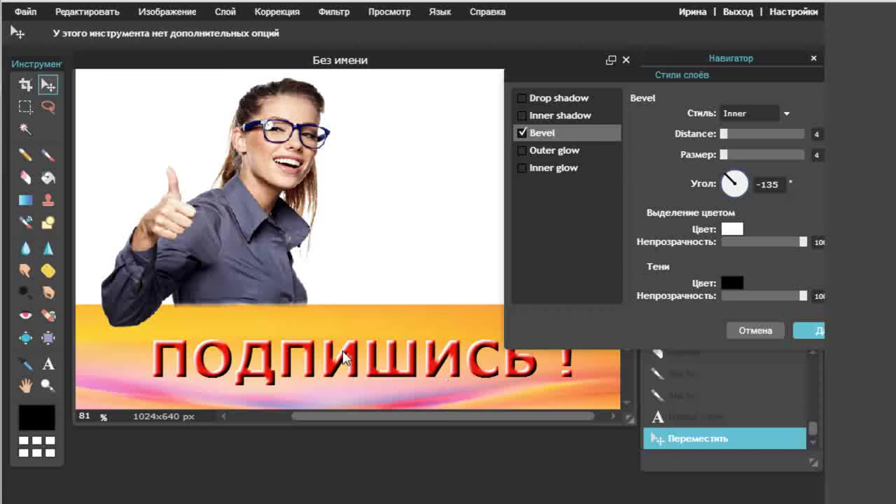
{"action": "left_click", "coordinate": [787, 115]}
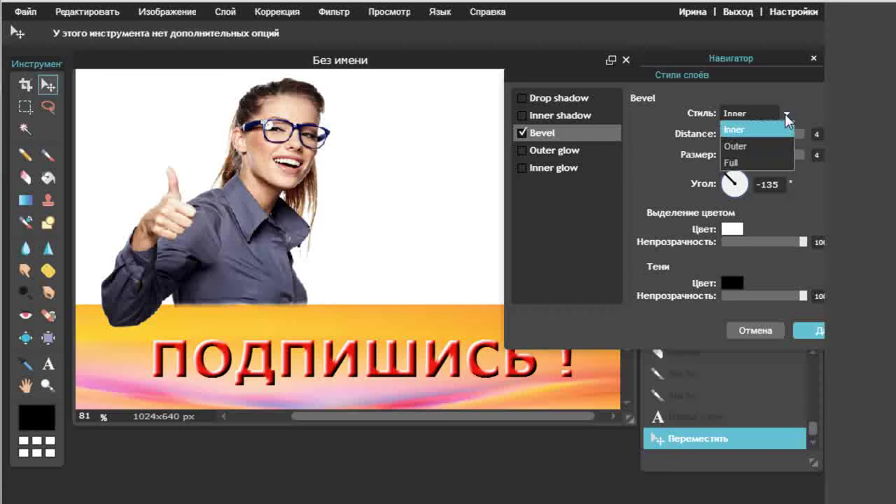
{"action": "left_click", "coordinate": [737, 147]}
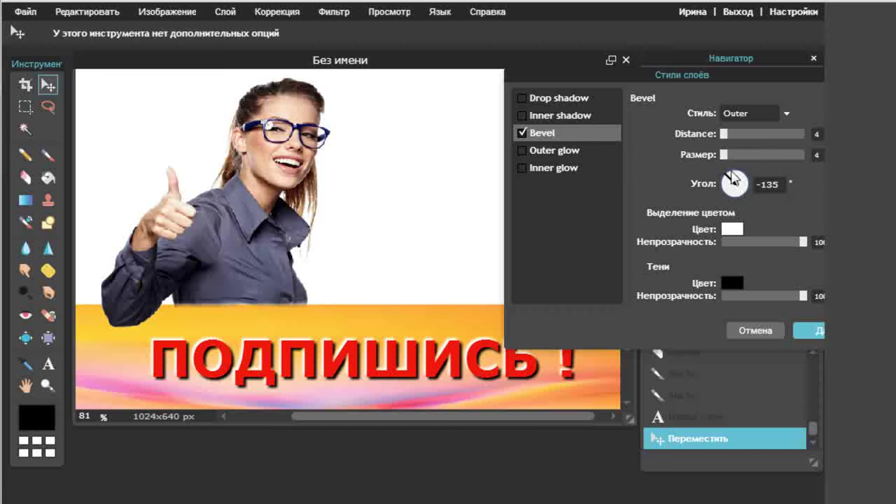
Step: Set the bevel light angle to -148 and apply the style
{"action": "left_click", "coordinate": [734, 175]}
{"action": "left_click_drag", "start_coordinate": [737, 184], "coordinate": [728, 184]}
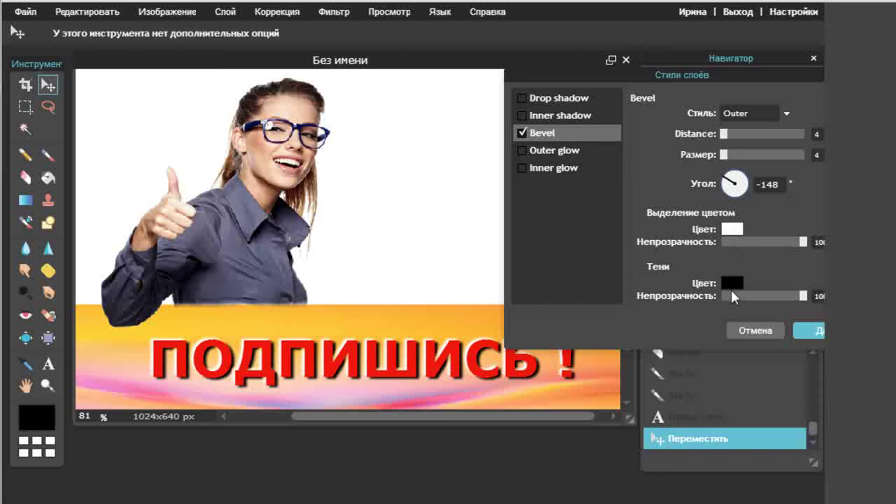
{"action": "left_click", "coordinate": [810, 333]}
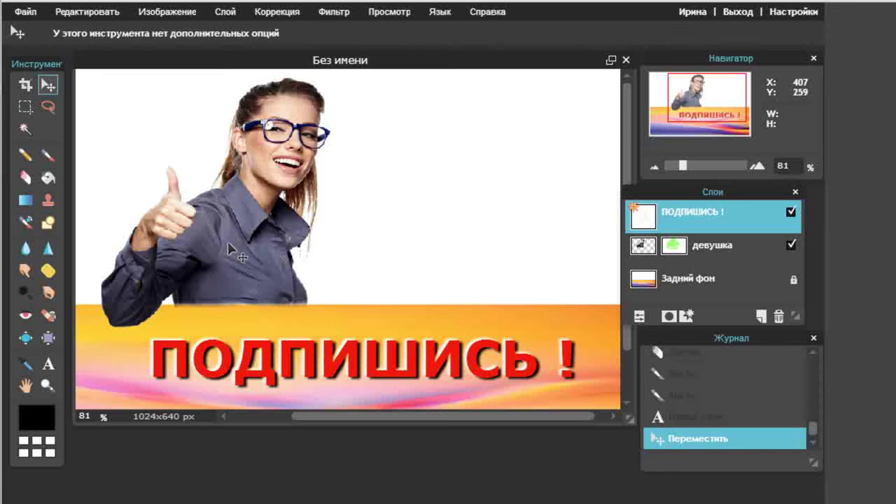
Step: Select the девушка layer and enable a drop shadow in its layer styles
{"action": "scroll", "coordinate": [229, 250], "scroll_direction": "down", "scroll_amount": 1}
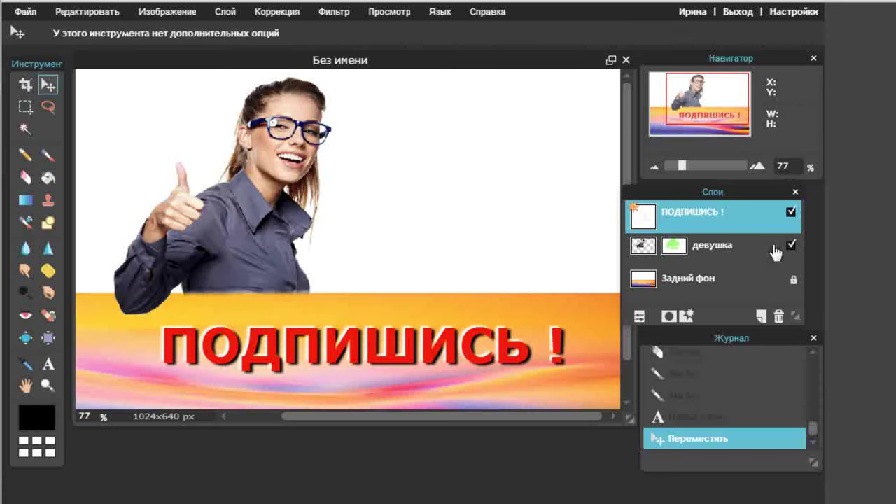
{"action": "left_click", "coordinate": [755, 254]}
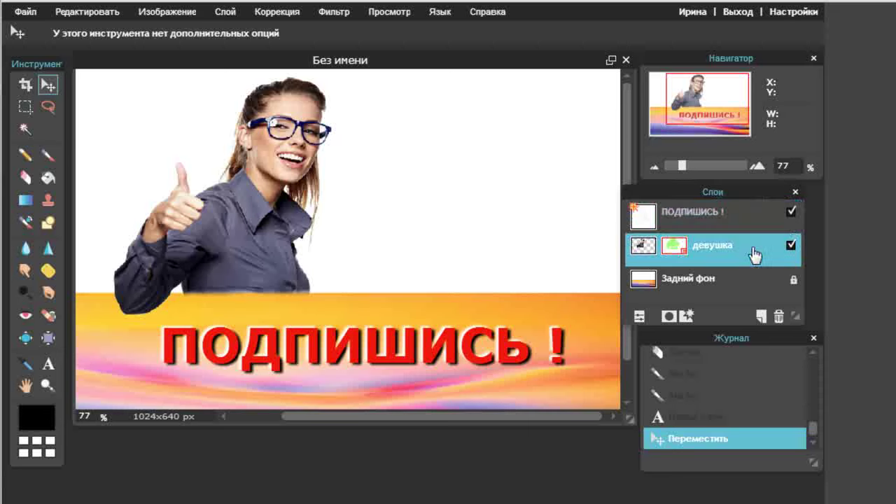
{"action": "left_click", "coordinate": [685, 317]}
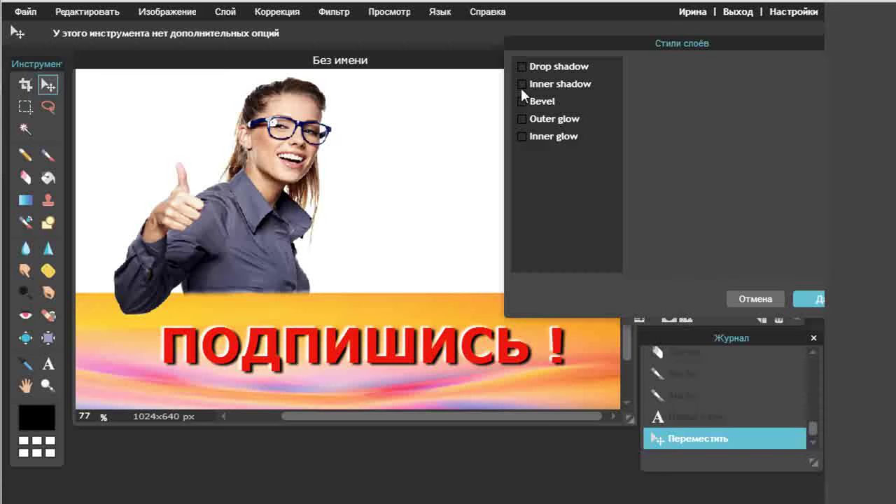
{"action": "left_click", "coordinate": [521, 67]}
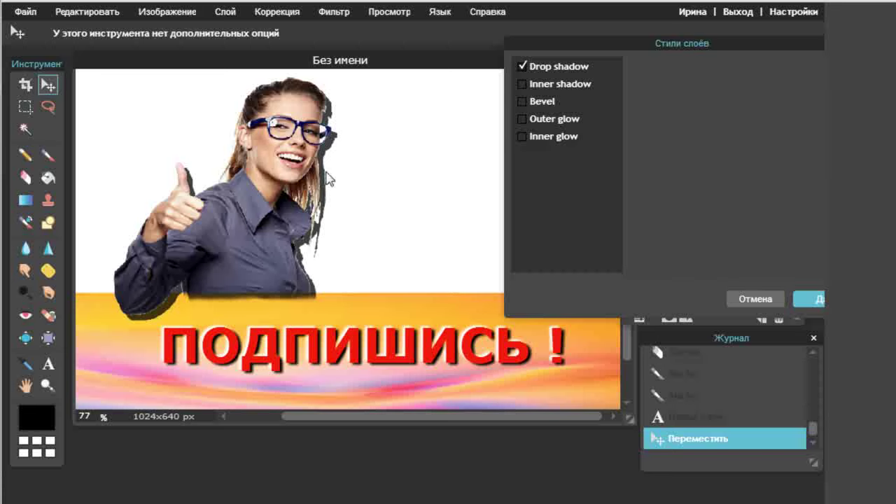
{"action": "left_click", "coordinate": [591, 65]}
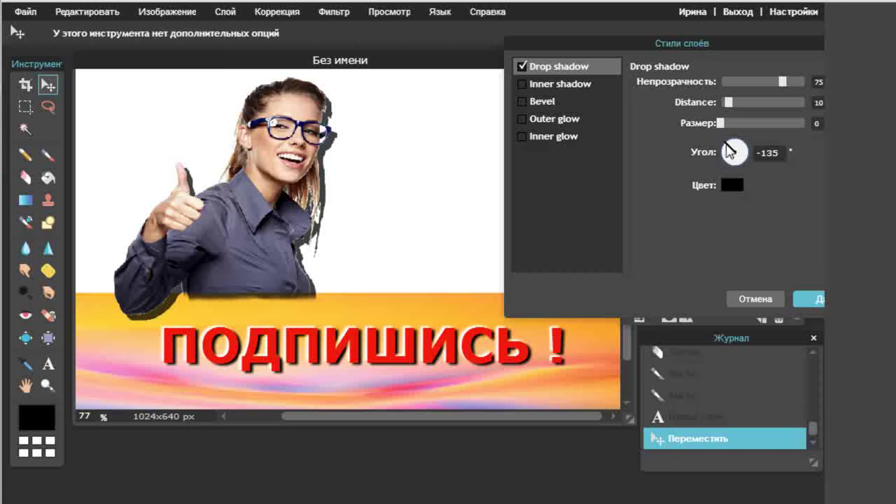
Step: Set the drop shadow to angle 7, opacity 55, distance 4 and size 12
{"action": "left_click_drag", "start_coordinate": [730, 150], "coordinate": [750, 148]}
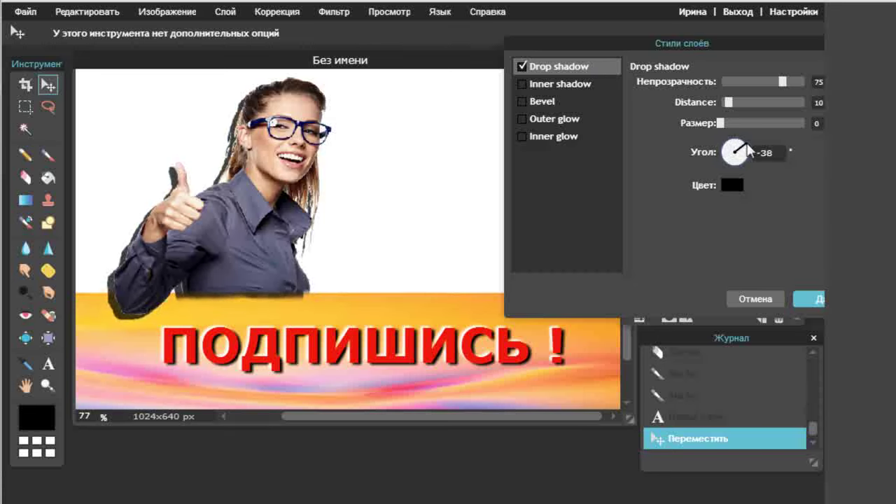
{"action": "left_click_drag", "start_coordinate": [750, 148], "coordinate": [741, 146]}
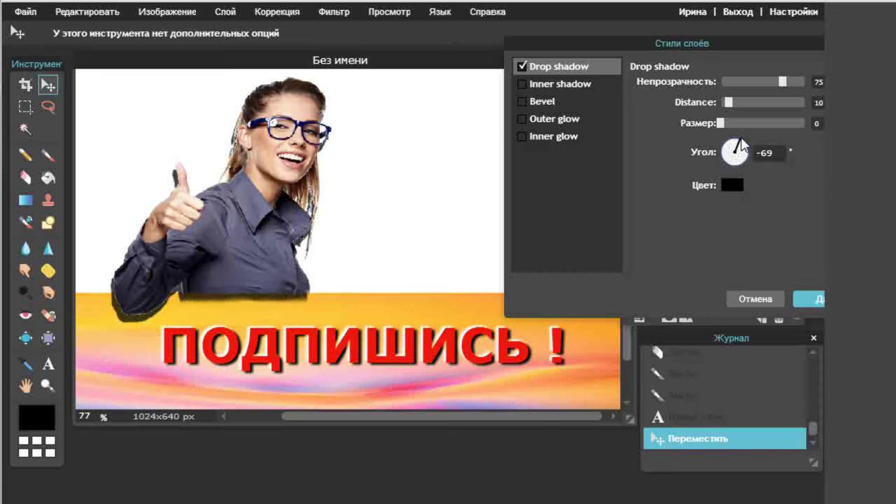
{"action": "left_click_drag", "start_coordinate": [740, 146], "coordinate": [739, 147]}
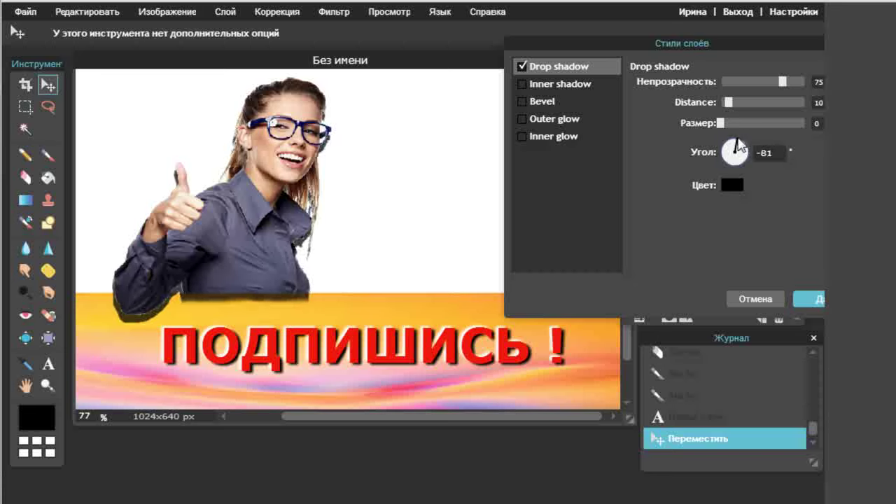
{"action": "left_click_drag", "start_coordinate": [739, 145], "coordinate": [744, 159]}
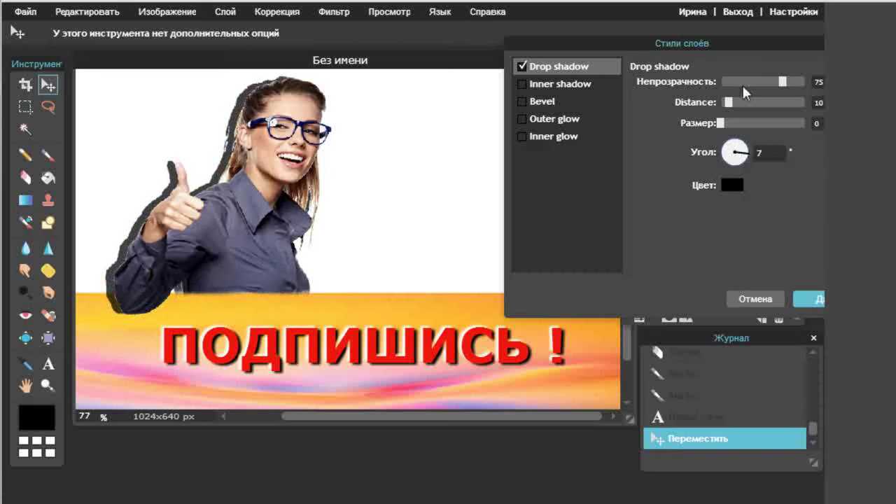
{"action": "left_click_drag", "start_coordinate": [782, 82], "coordinate": [768, 83]}
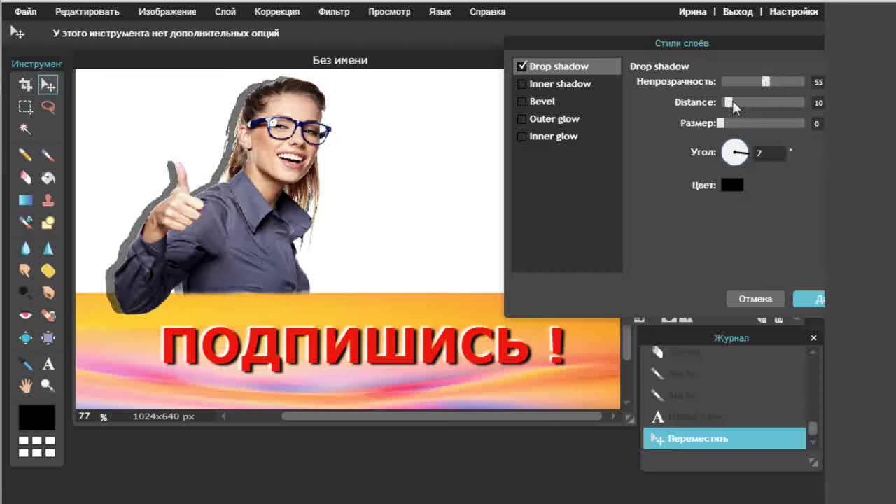
{"action": "left_click_drag", "start_coordinate": [727, 104], "coordinate": [724, 104]}
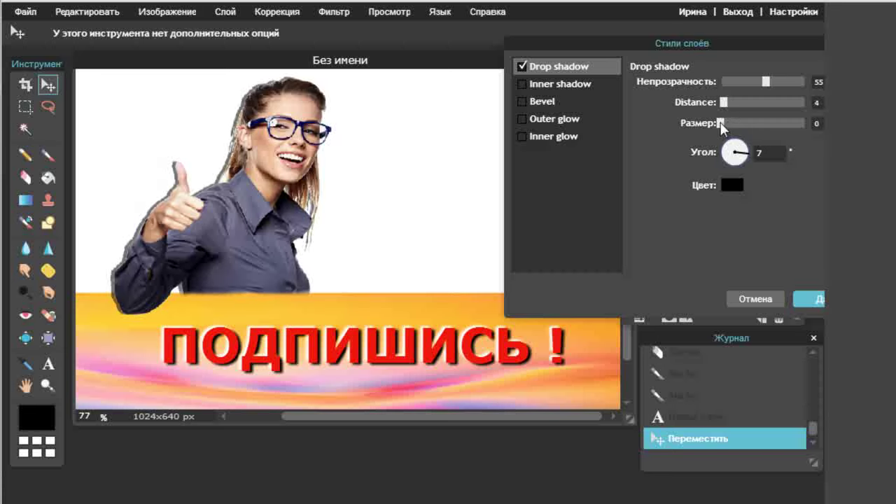
{"action": "left_click_drag", "start_coordinate": [721, 124], "coordinate": [726, 123]}
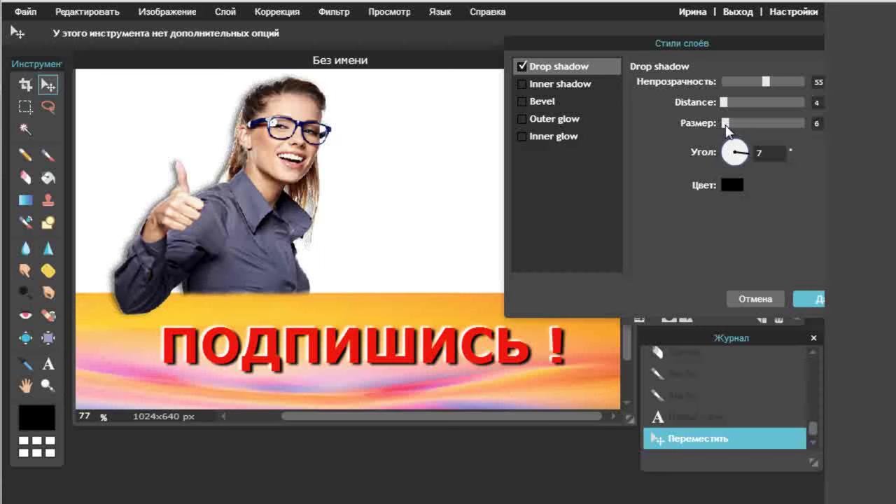
{"action": "left_click_drag", "start_coordinate": [725, 125], "coordinate": [731, 129]}
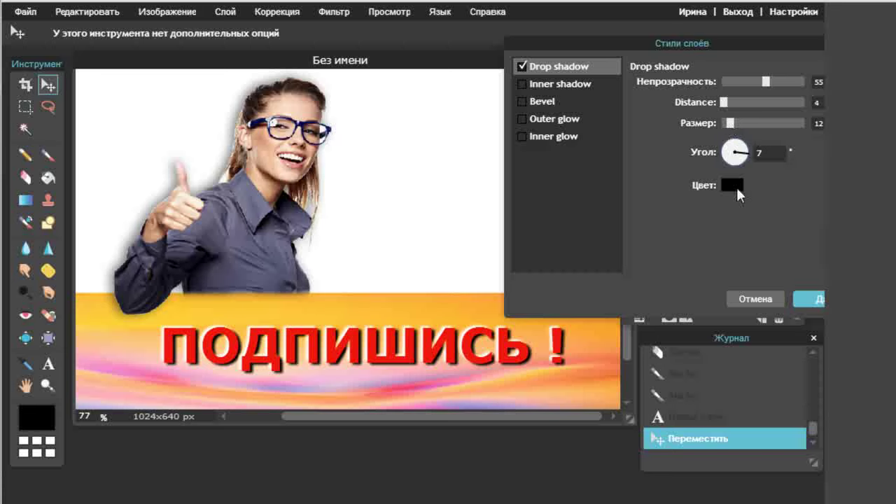
Step: Recolour the woman's shadow with a warm tan sampled from the photo and apply it
{"action": "left_click", "coordinate": [735, 186]}
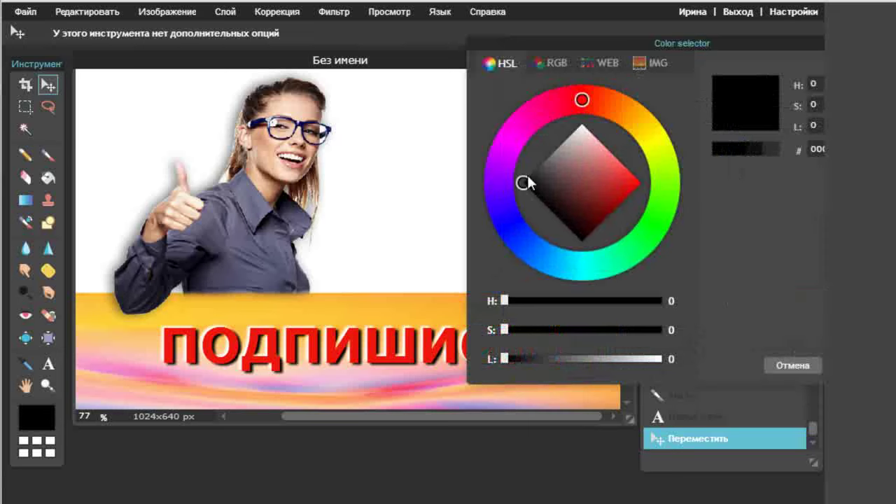
{"action": "left_click", "coordinate": [133, 380]}
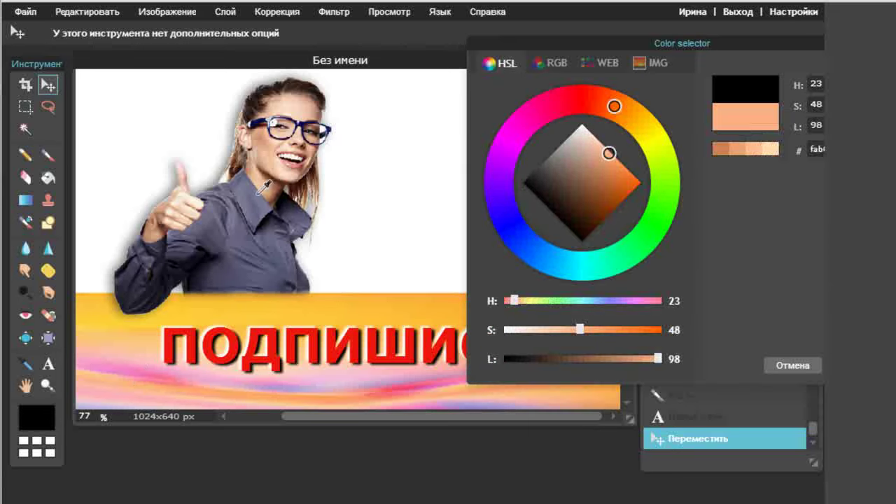
{"action": "key", "text": "Return"}
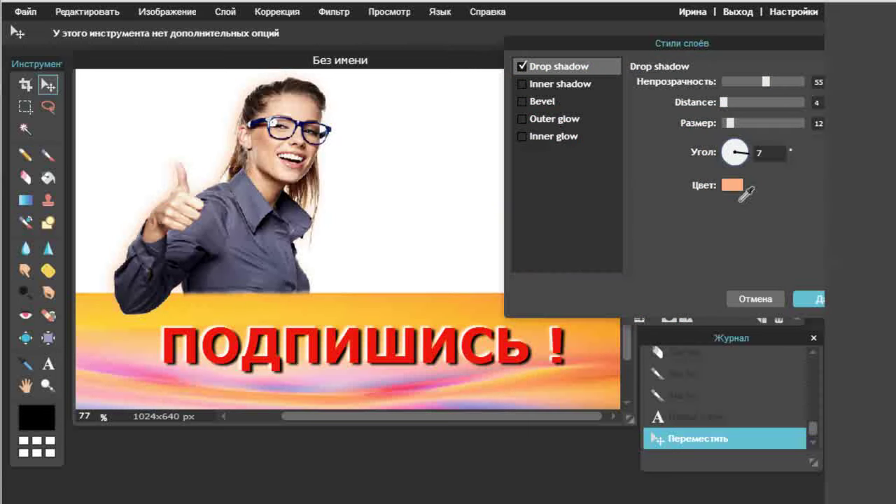
{"action": "left_click", "coordinate": [767, 151]}
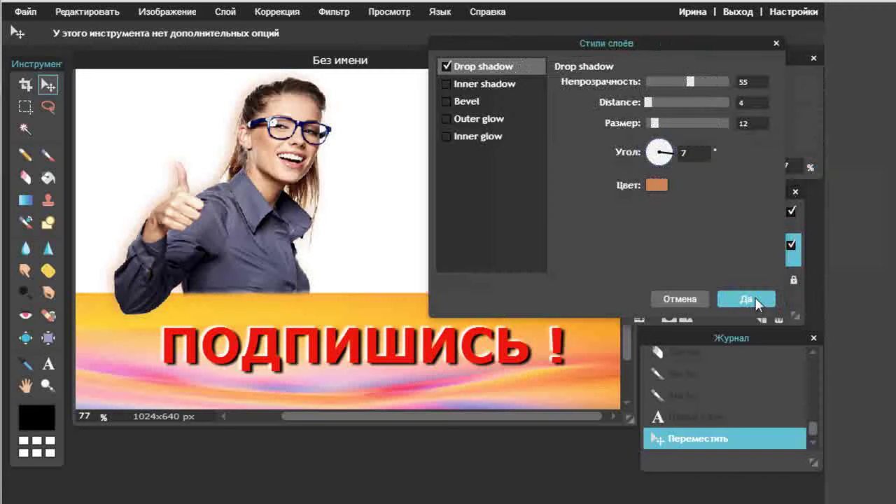
{"action": "left_click", "coordinate": [747, 299]}
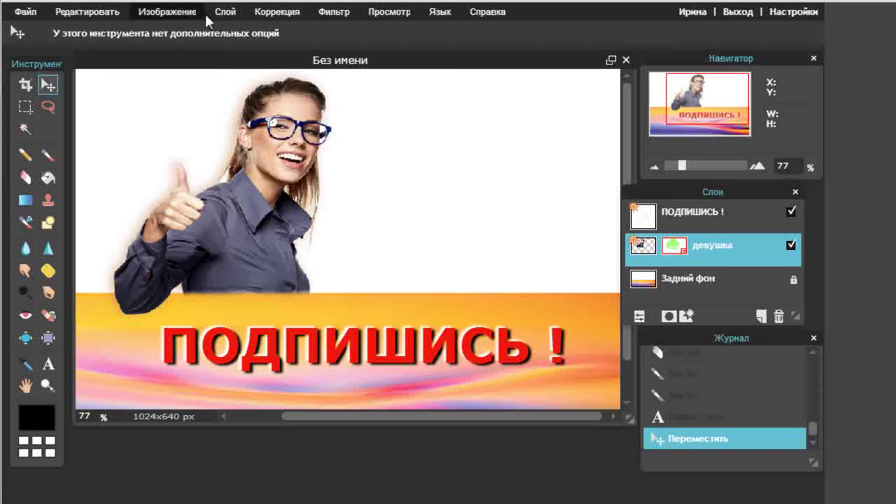
Step: Merge all layers into one background layer and bring up the image save settings
{"action": "left_click", "coordinate": [224, 13]}
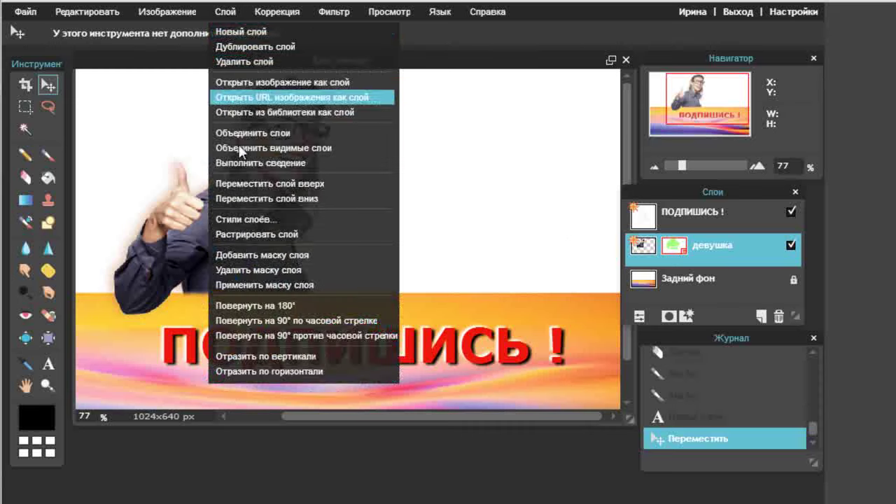
{"action": "left_click", "coordinate": [262, 148]}
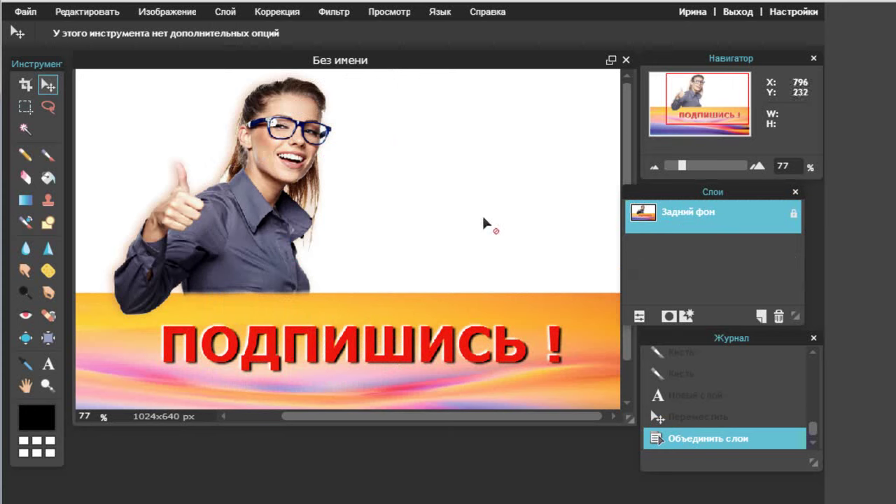
{"action": "left_click", "coordinate": [37, 11]}
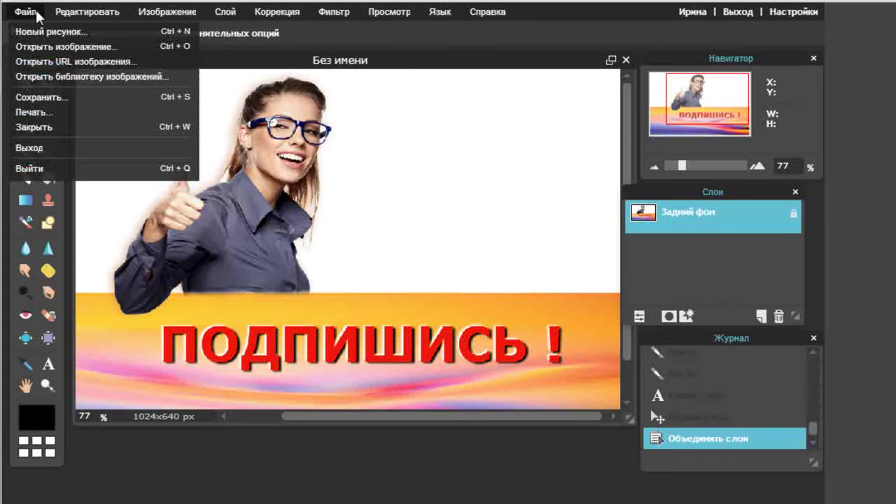
{"action": "left_click", "coordinate": [47, 98]}
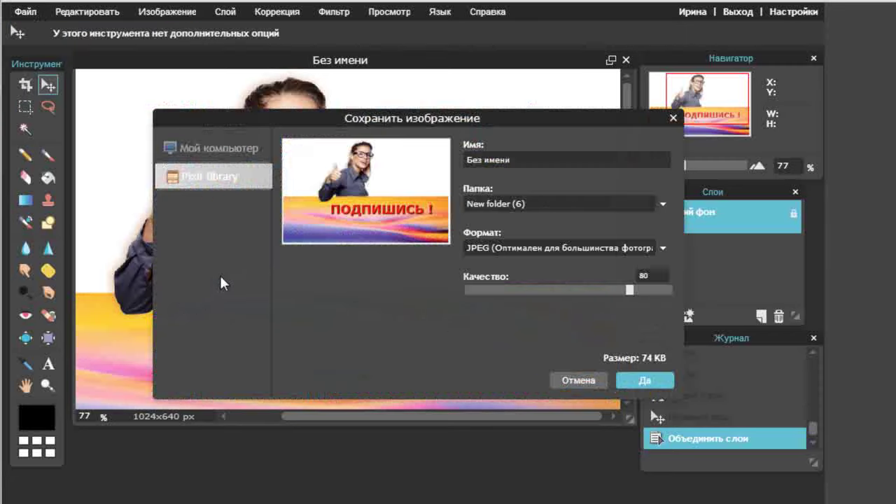